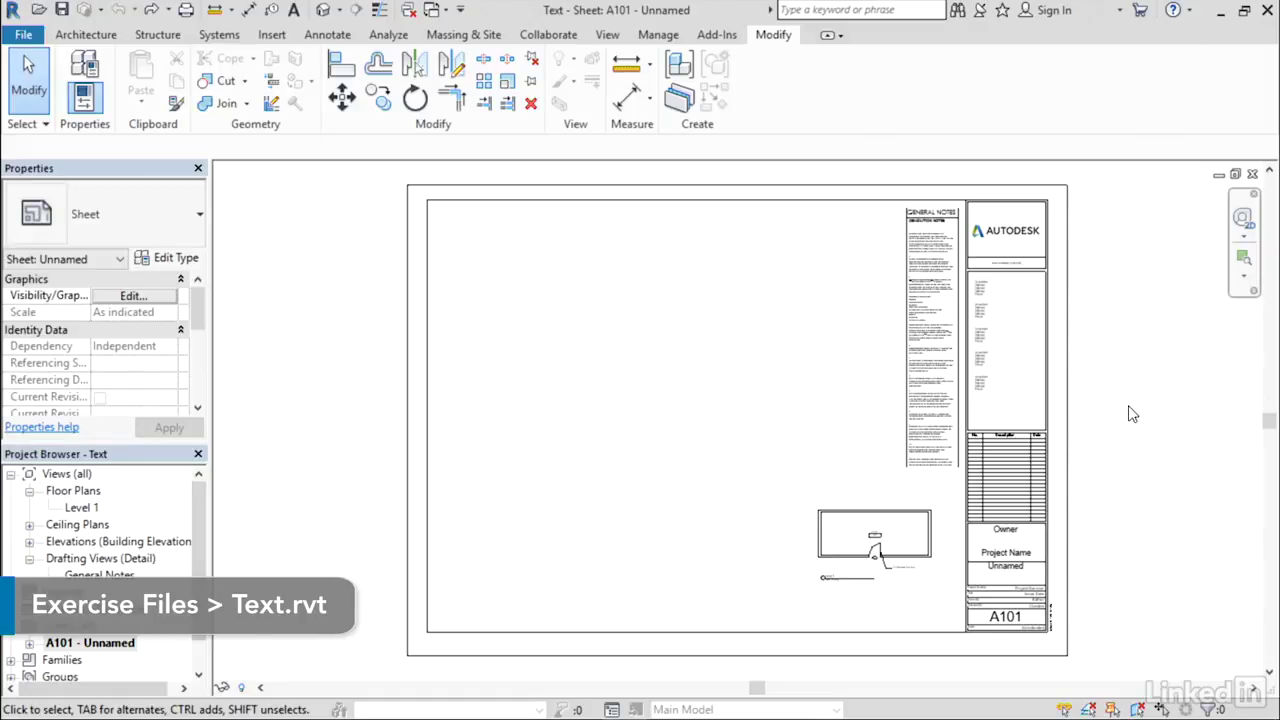
- Zoom in and pan so the General Notes header and title block on sheet A101 are readable
scroll(958, 258, up, 4)
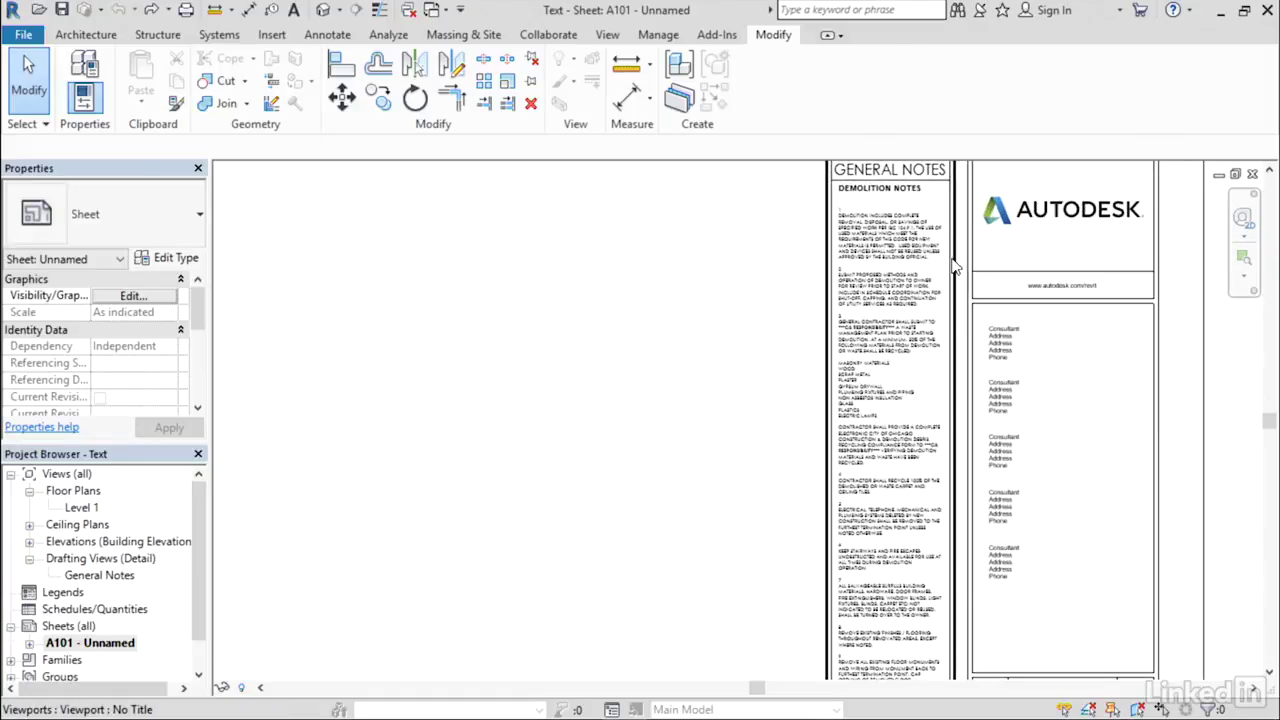
scroll(953, 264, up, 1)
middle_drag(918, 268, 848, 440)
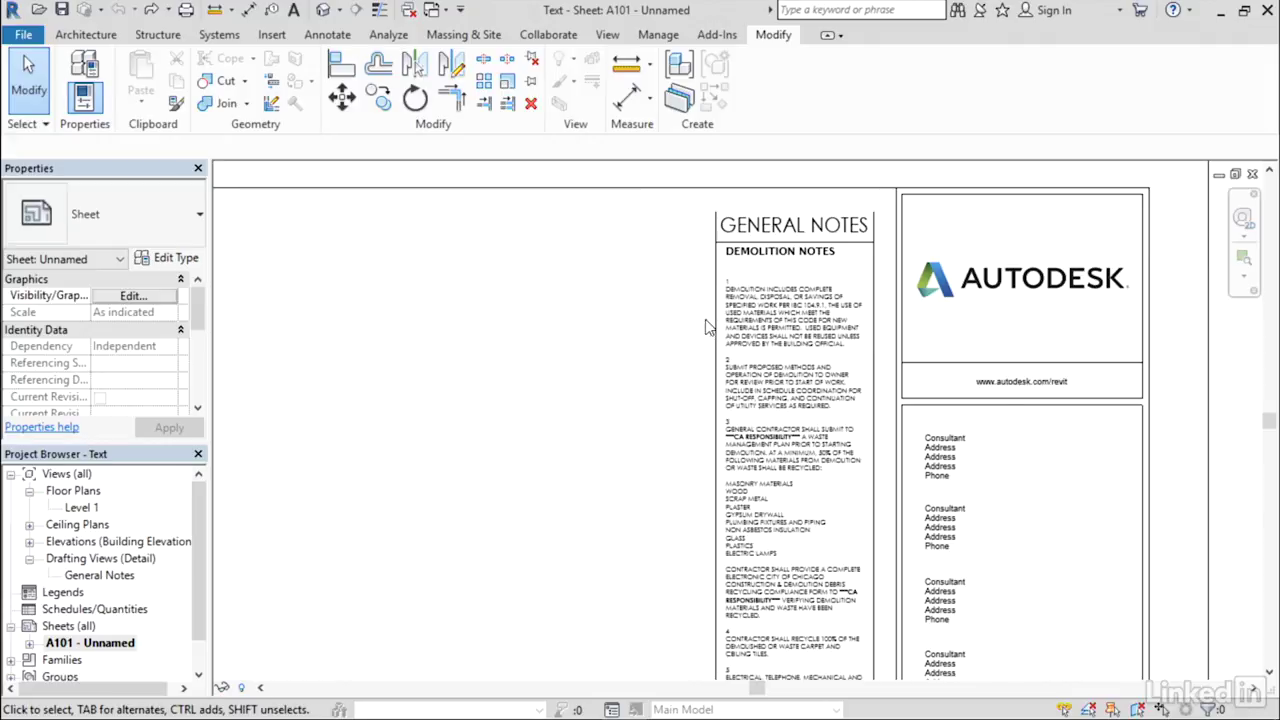
- Activate the General Notes viewport and open the Demolition Notes text note for in-place editing
click(762, 331)
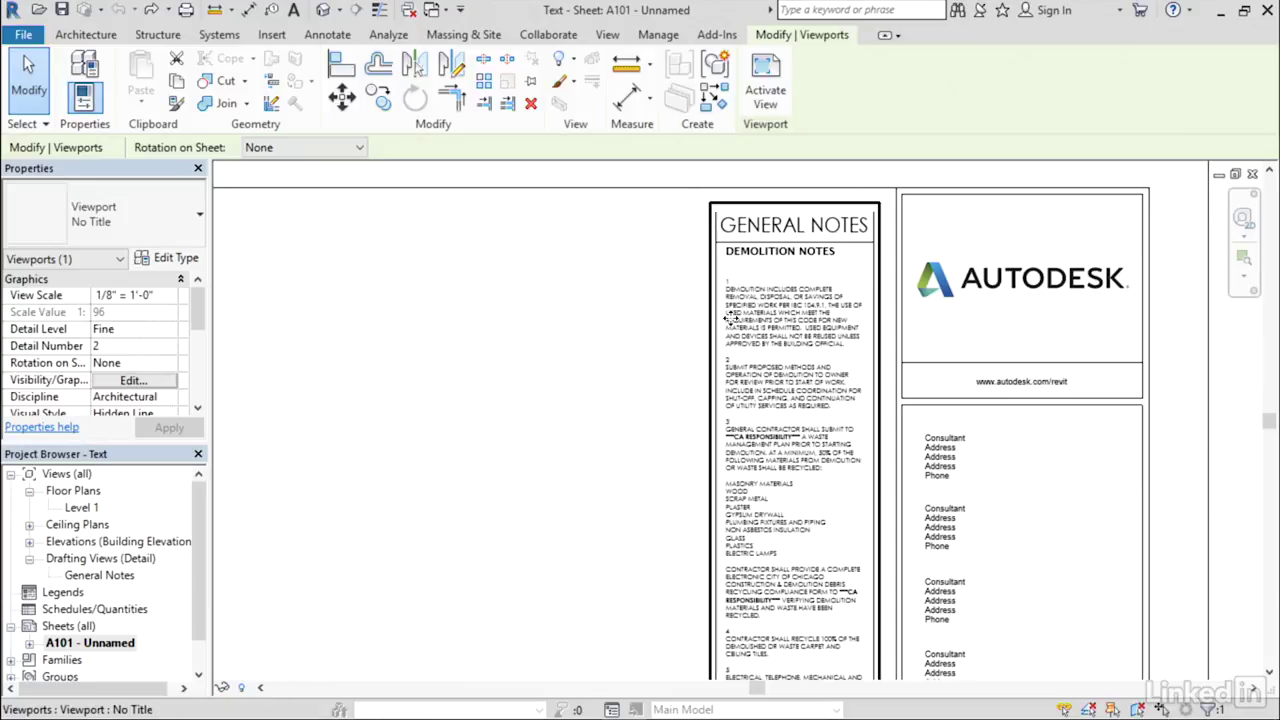
right_click(730, 252)
click(790, 337)
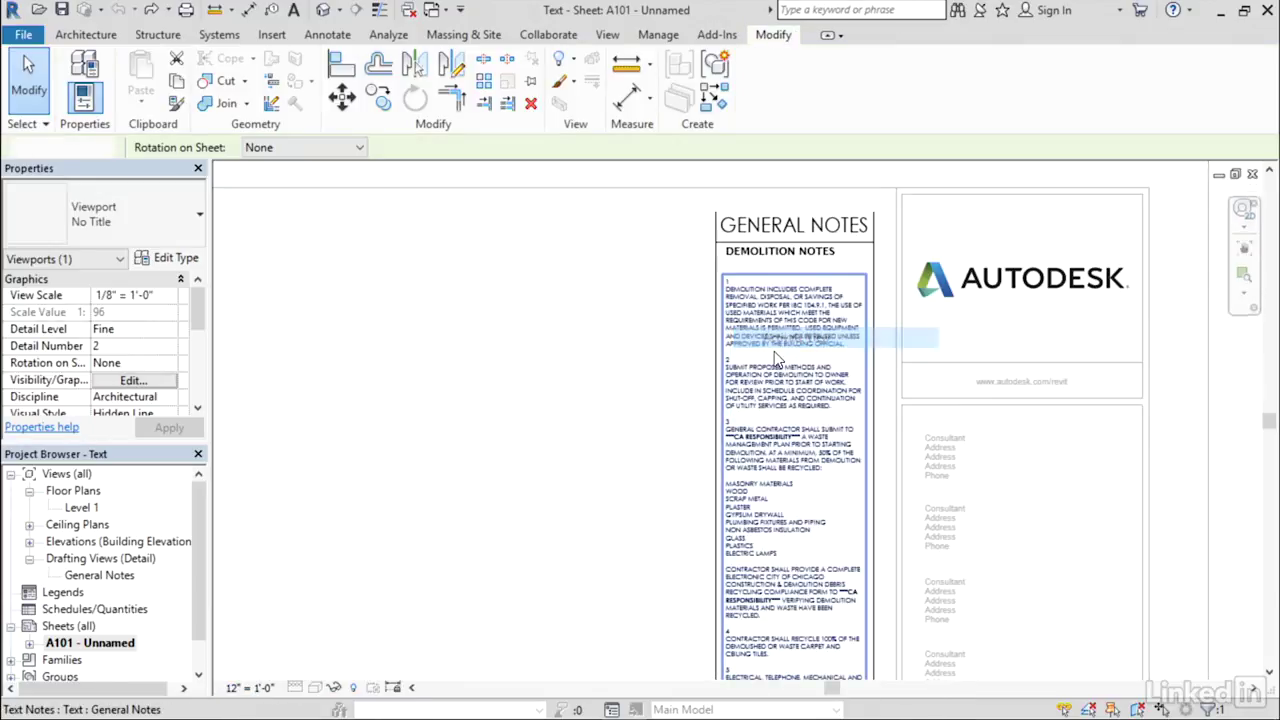
click(770, 366)
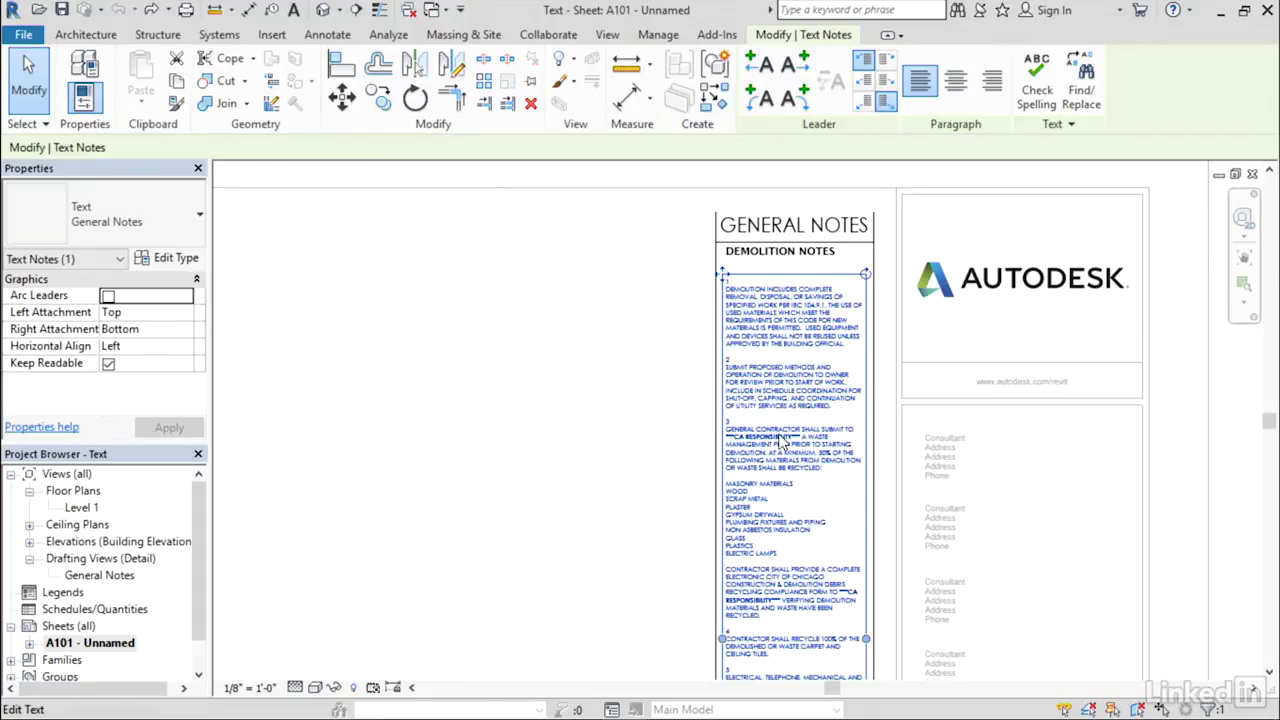
double_click(783, 413)
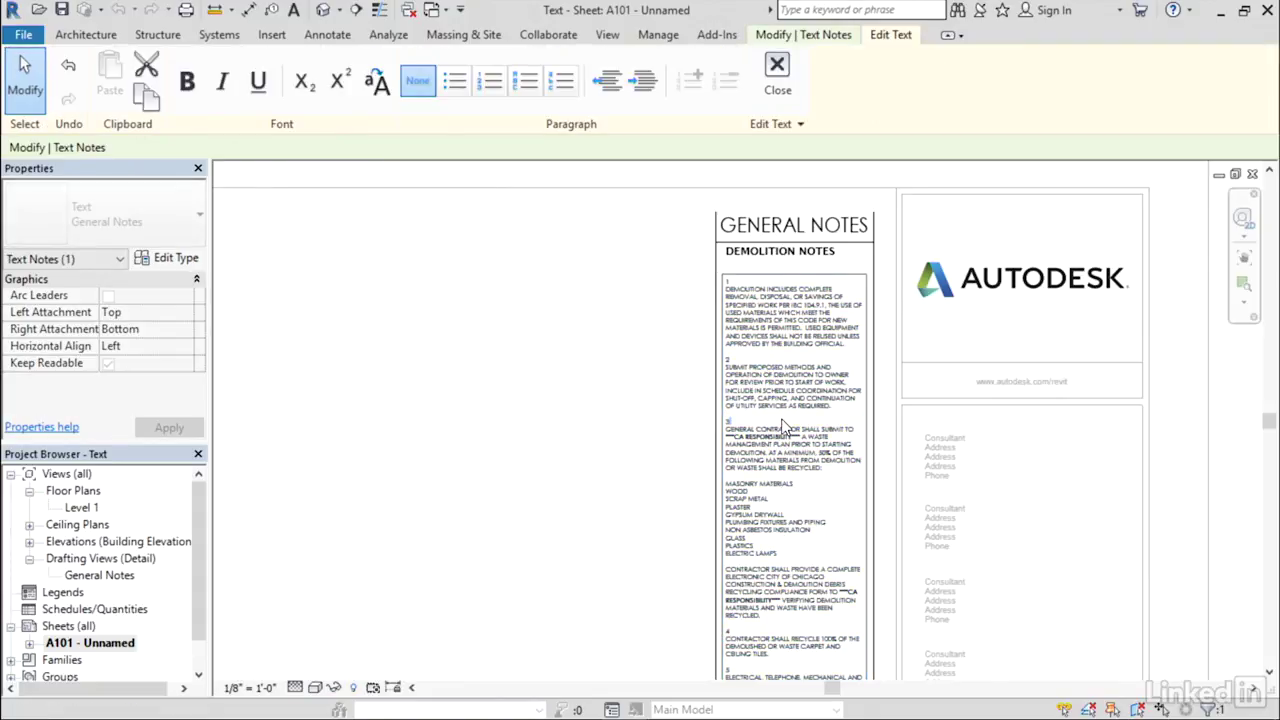
click(755, 416)
scroll(787, 380, up, 3)
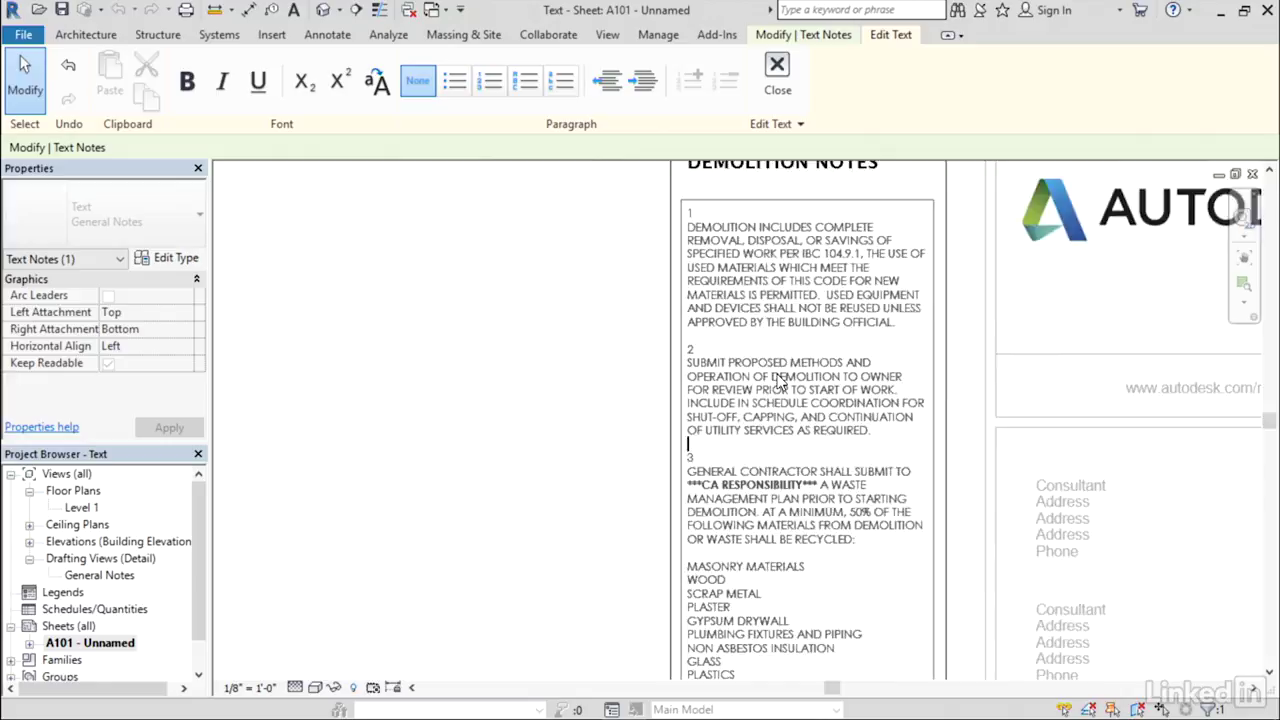
scroll(787, 380, up, 1)
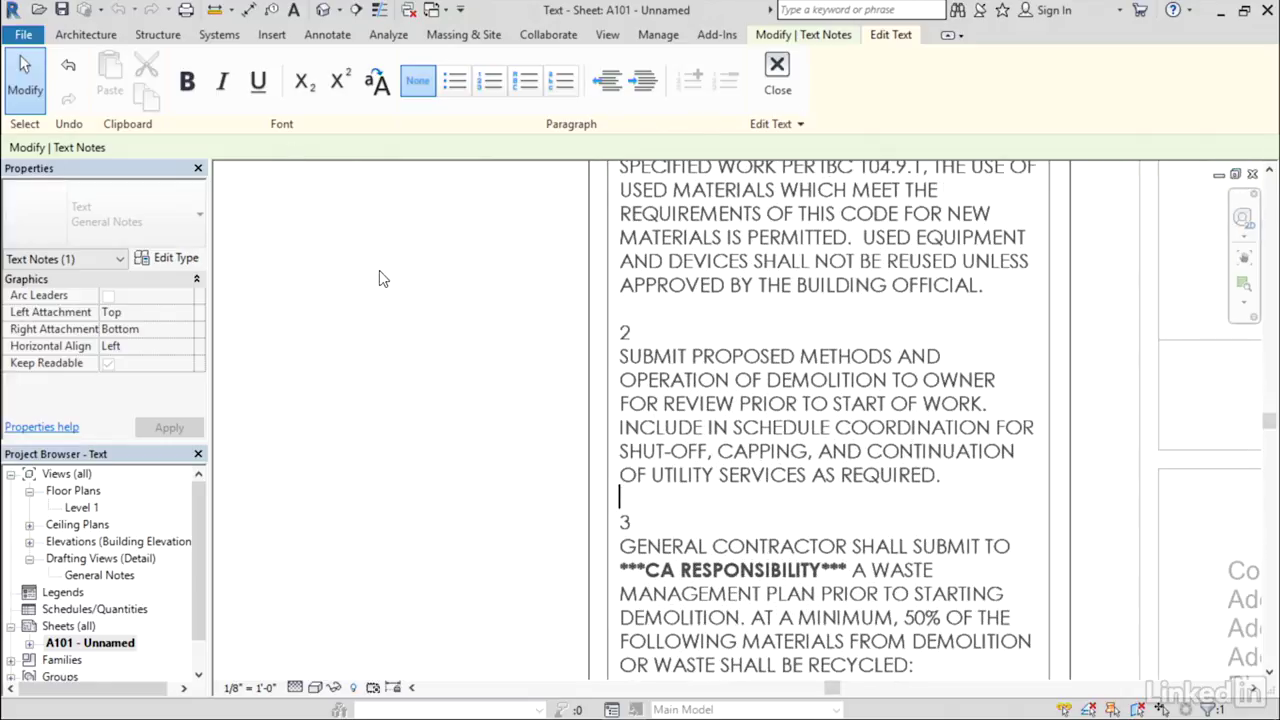
- Make the words PROPOSED METHODS in note 2 bold and italic
click(692, 357)
drag(692, 358, 892, 360)
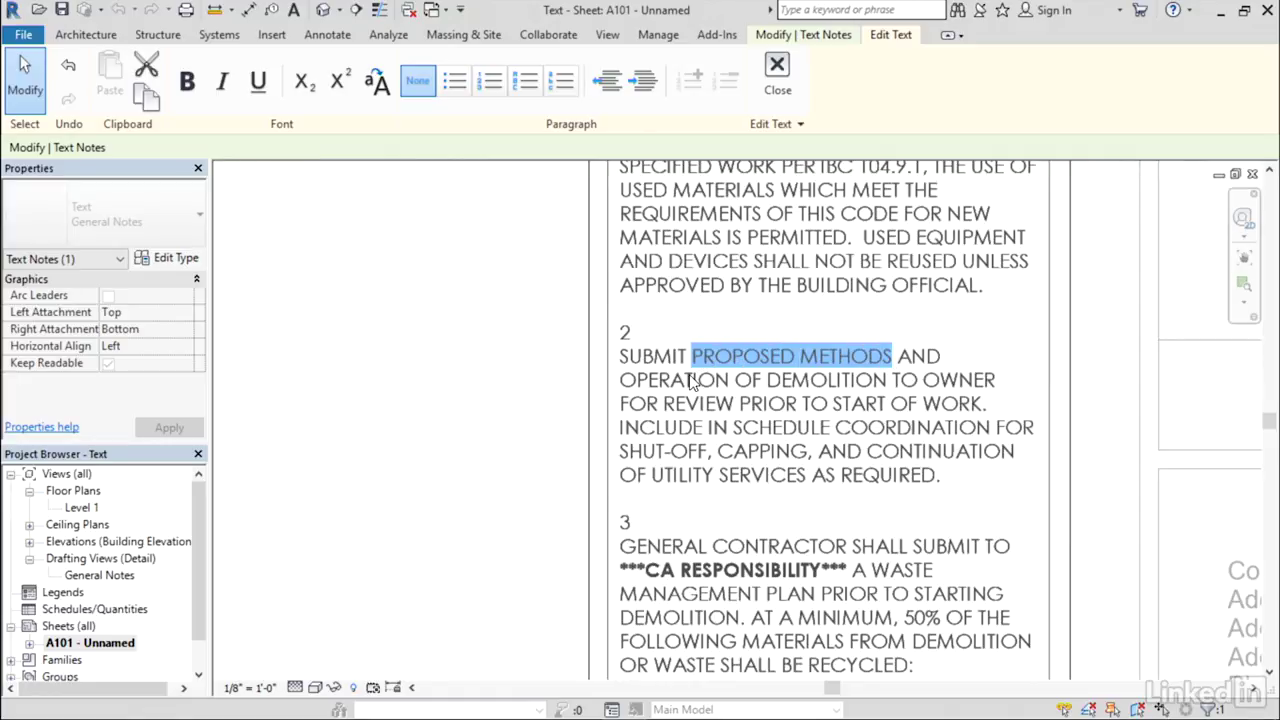
click(187, 81)
click(222, 81)
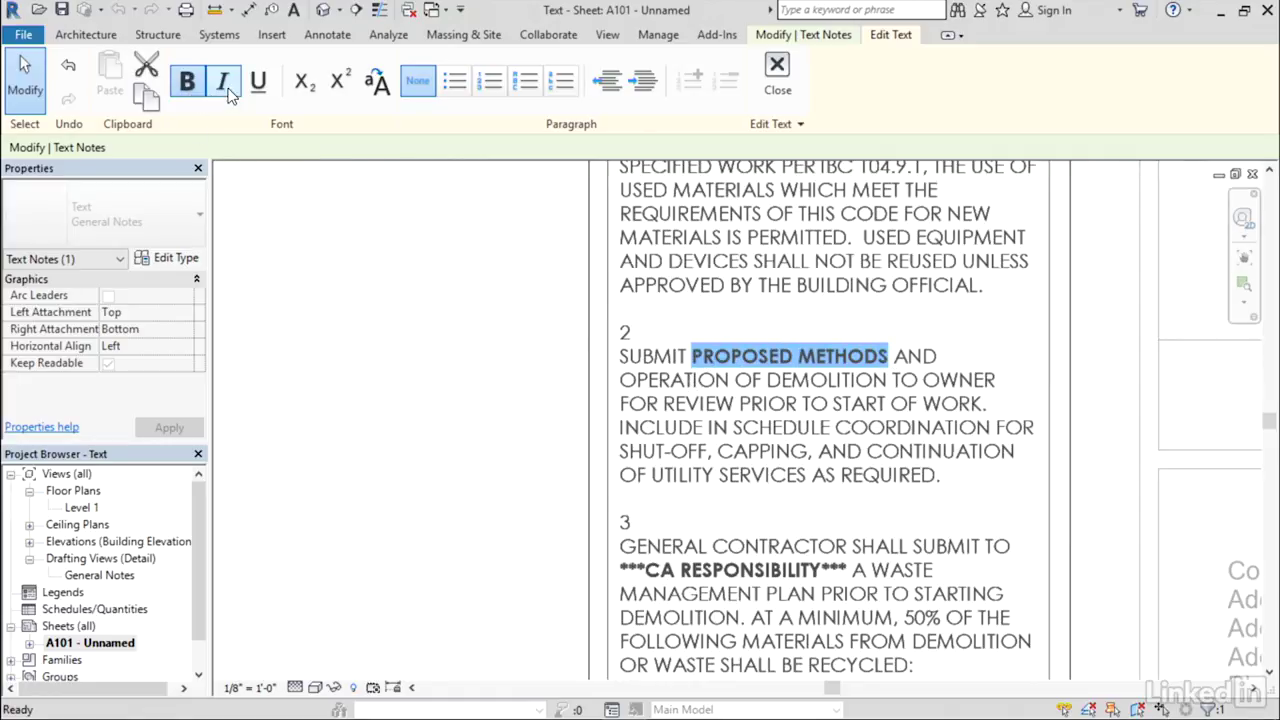
click(850, 382)
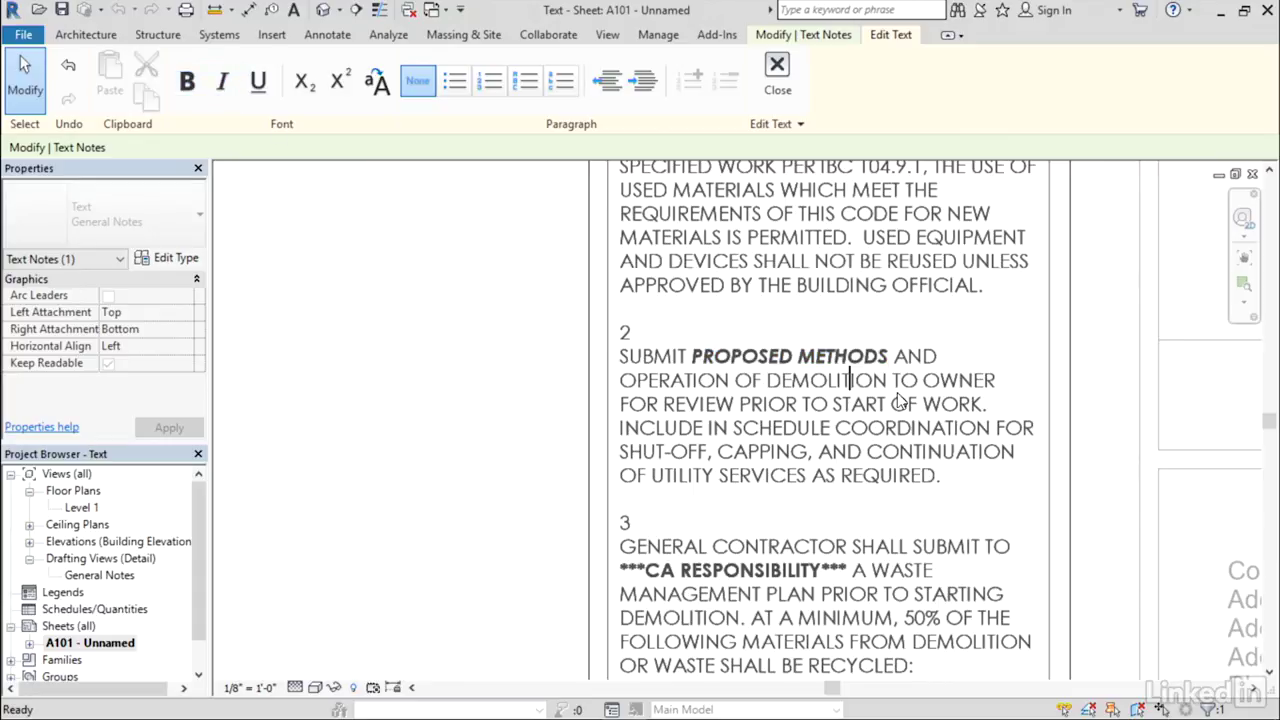
- Add a superscript 2 right after the word AND in note 2
click(940, 360)
text(2)
drag(937, 358, 950, 368)
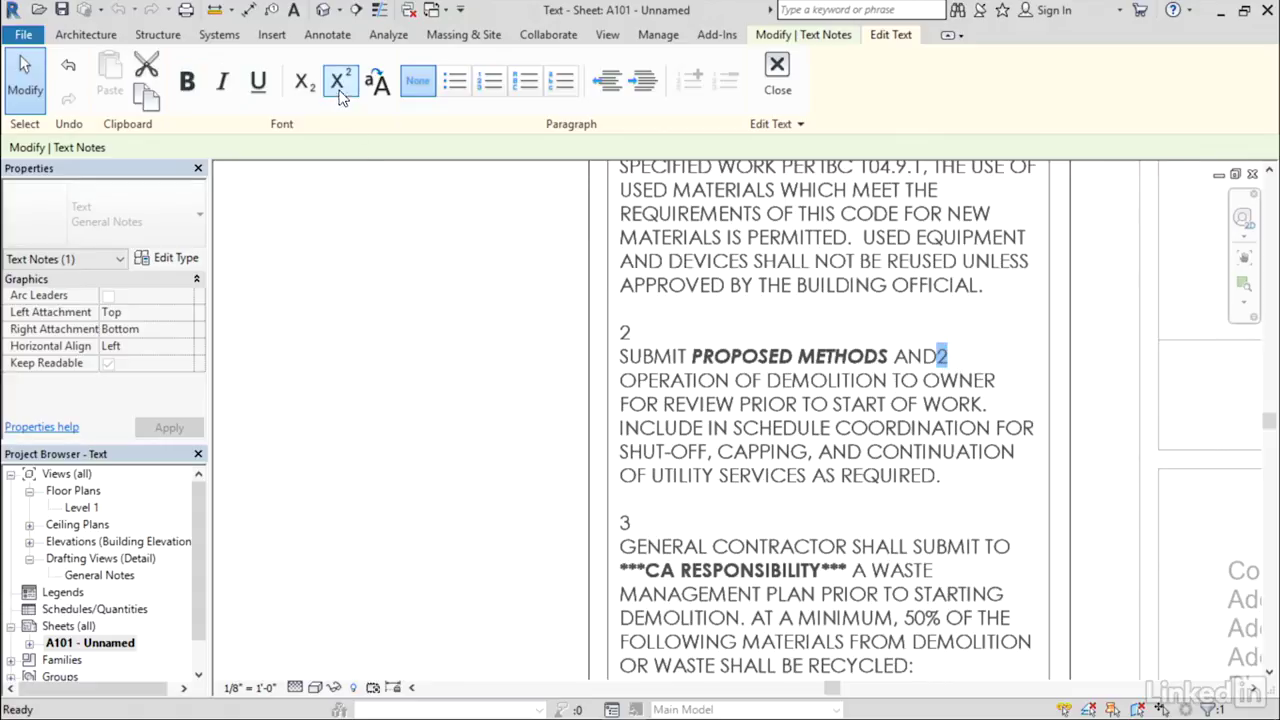
click(340, 81)
click(922, 381)
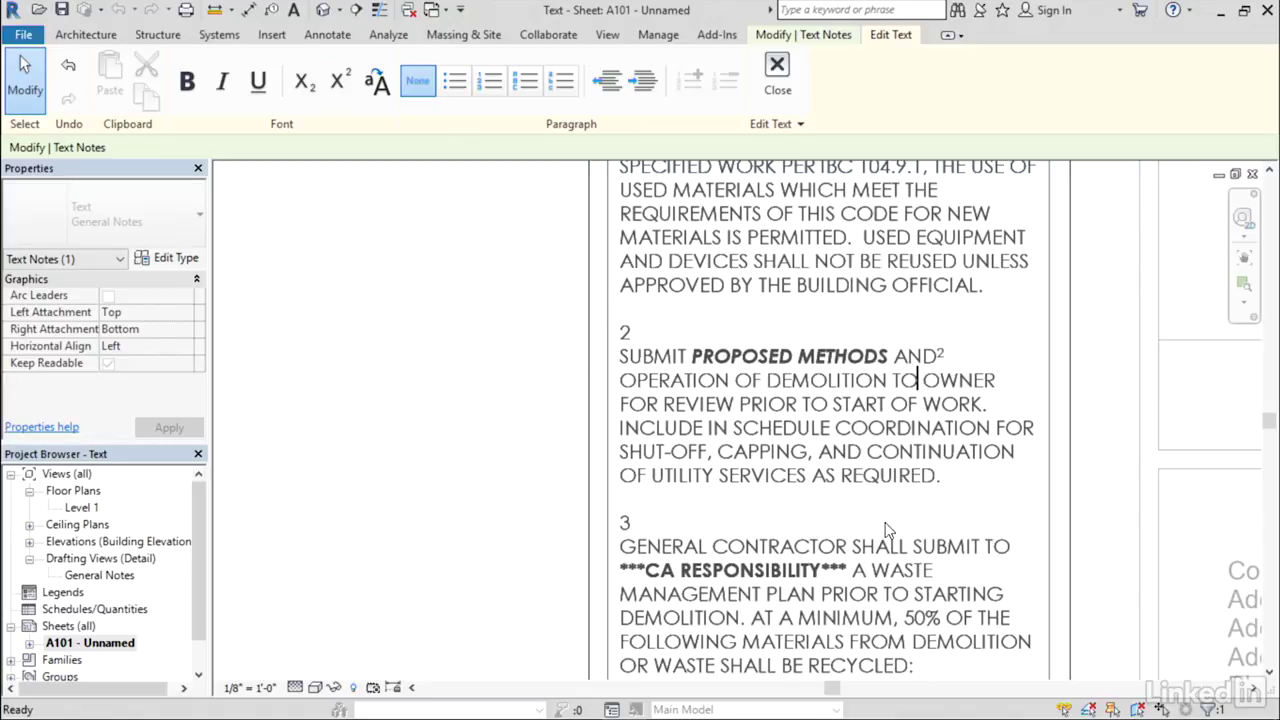
- Format MASONRY MATERIALS through ELECTRIC LAMPS as bullets, after trying numbers, letters and indent levels
mouse_move(886, 531)
middle_down()
mouse_move(902, 531)
mouse_move(846, 197)
middle_up()
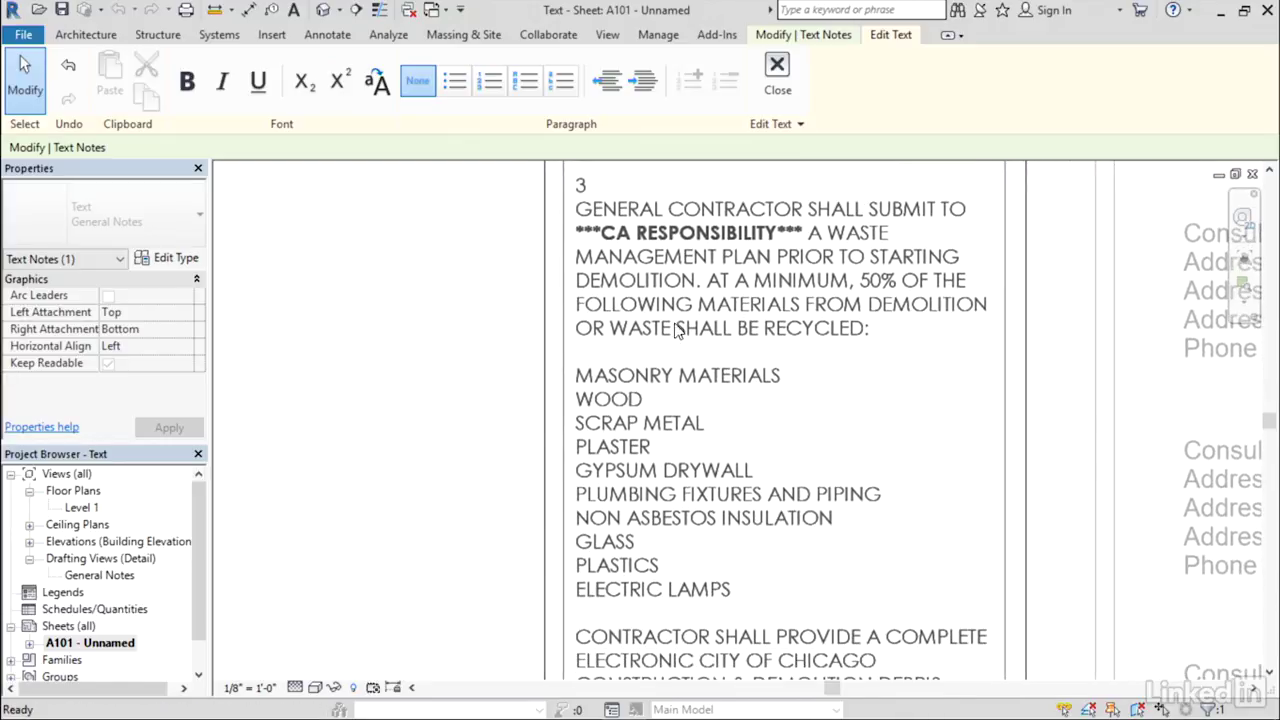
drag(575, 376, 755, 598)
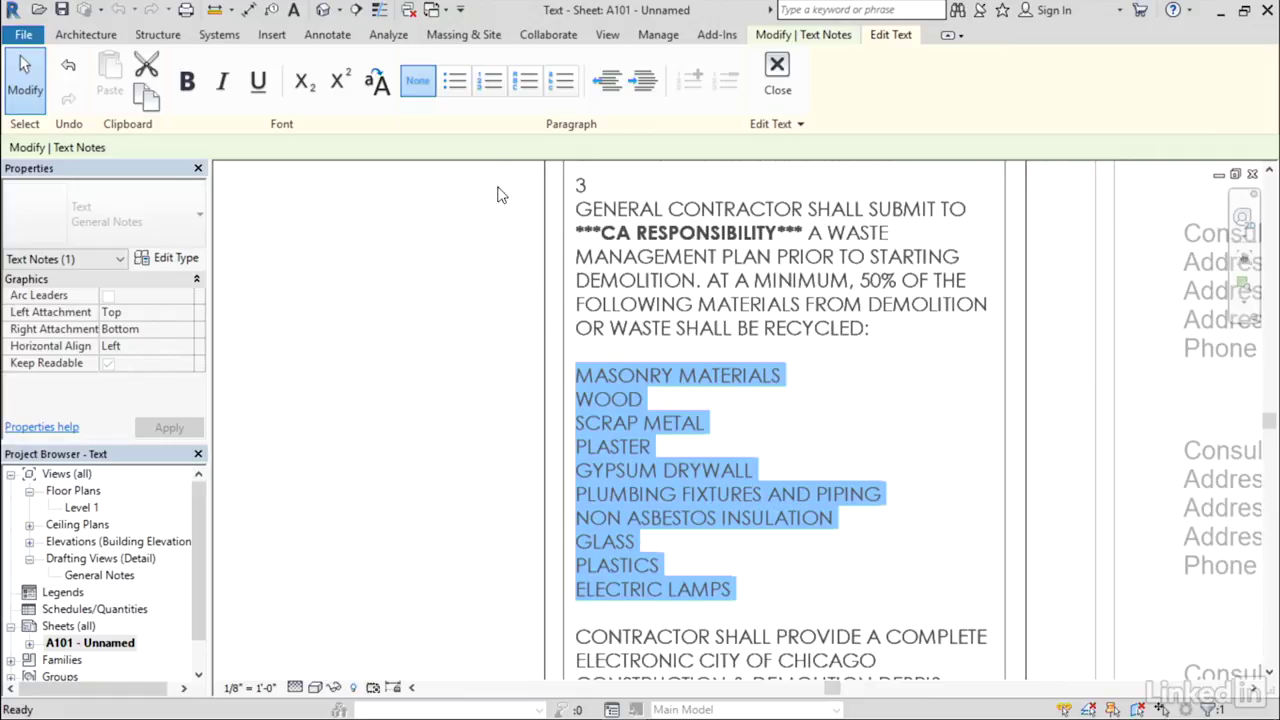
click(455, 83)
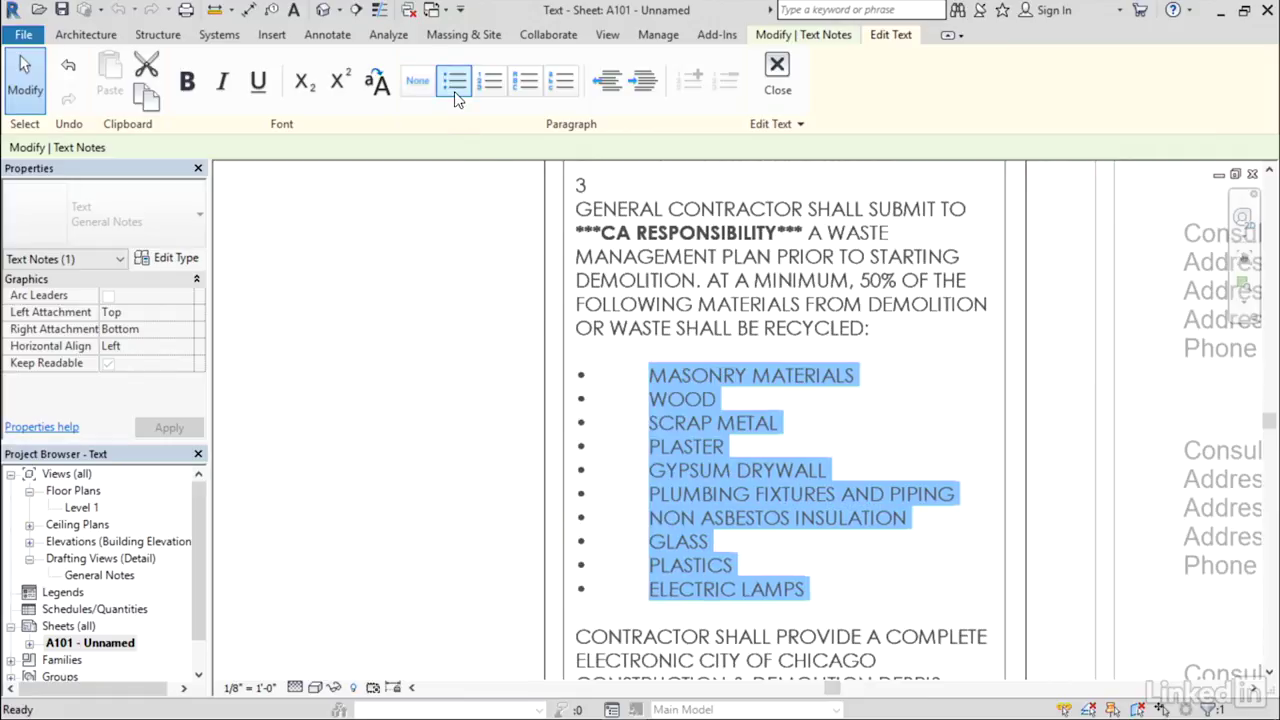
click(490, 85)
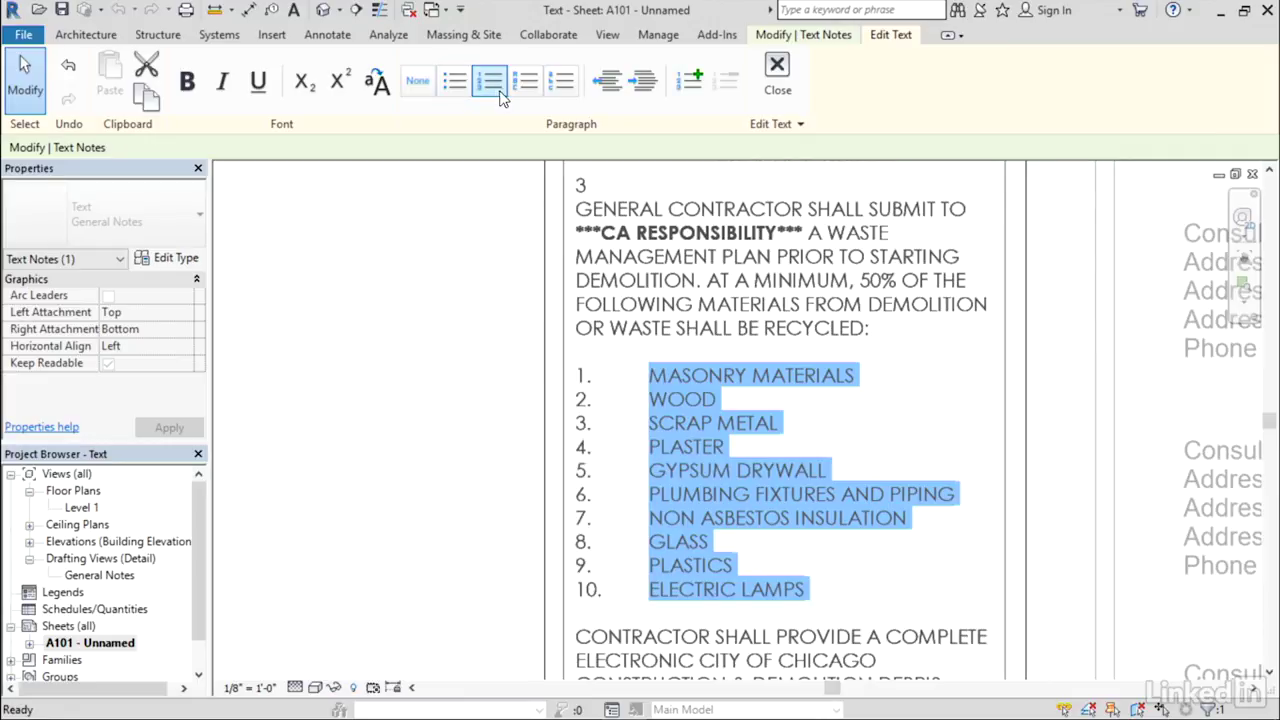
click(530, 90)
click(455, 83)
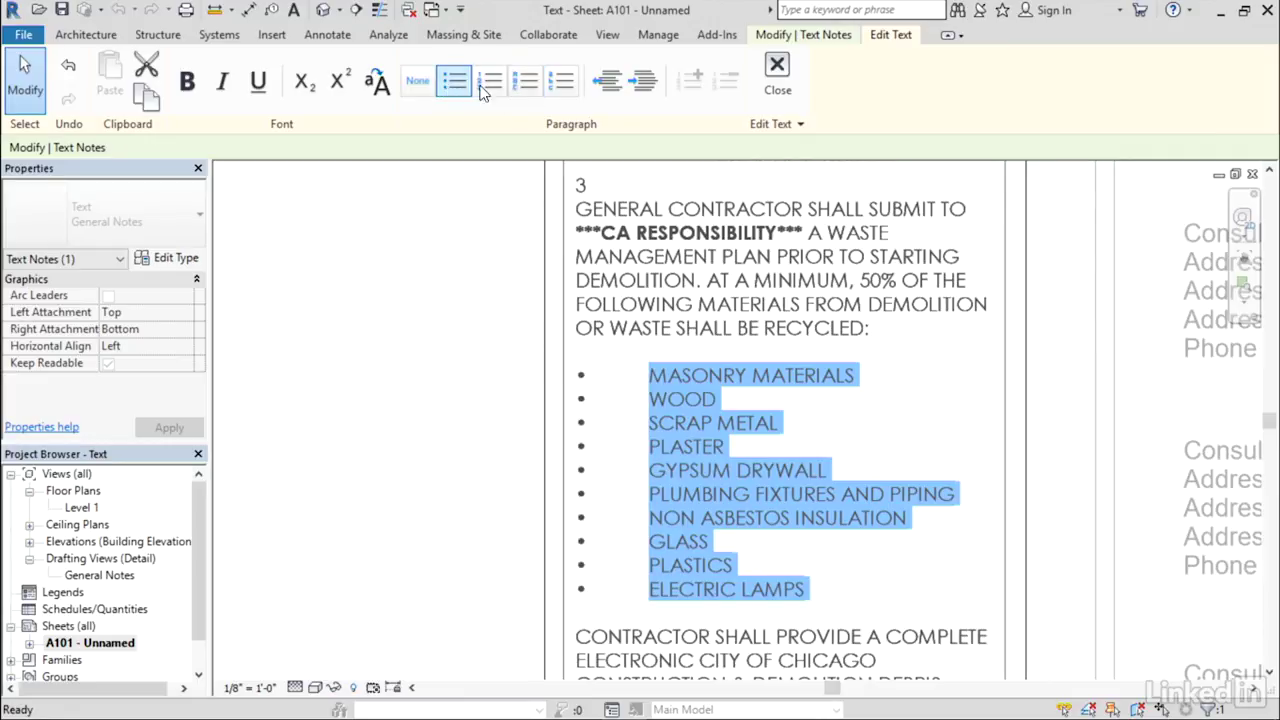
click(640, 85)
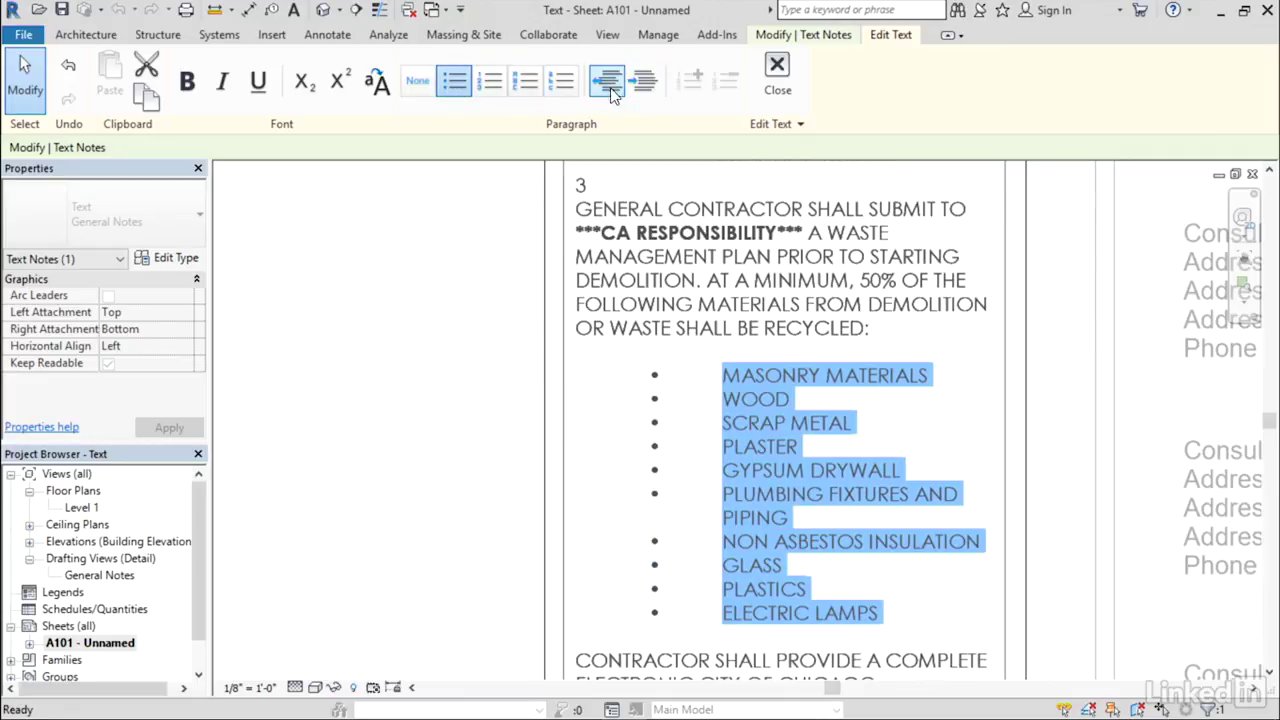
click(607, 86)
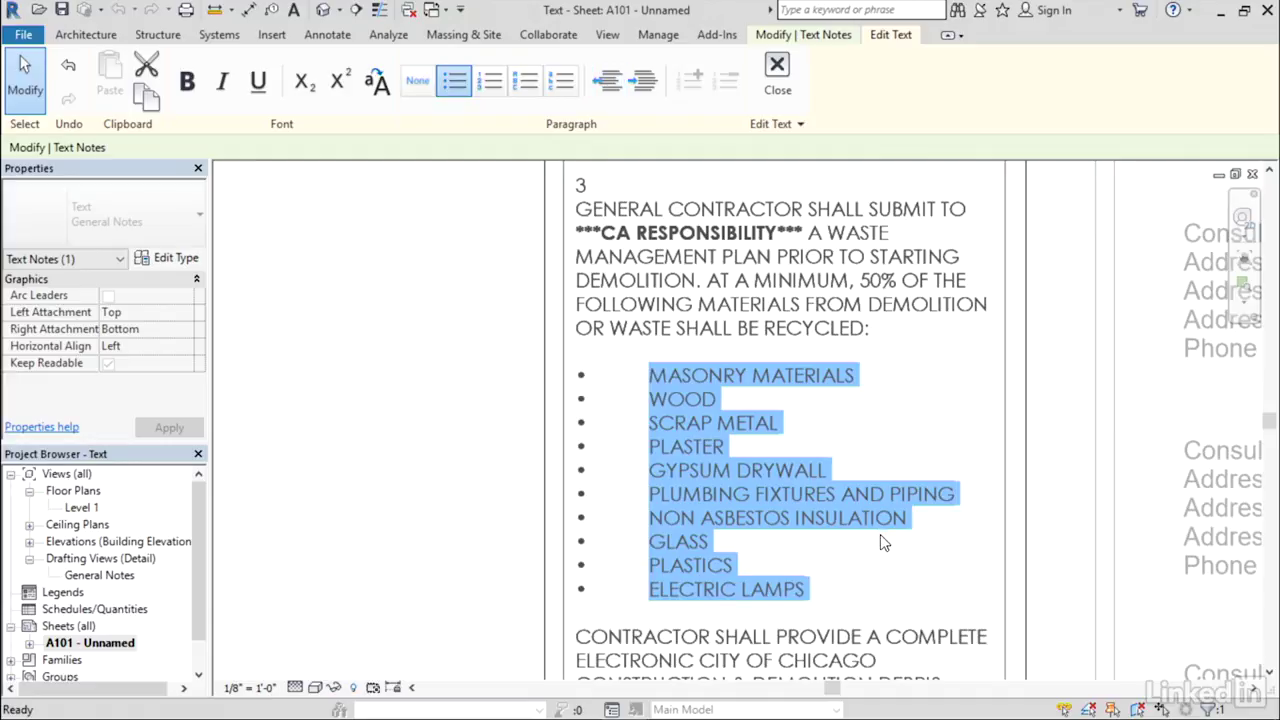
click(632, 642)
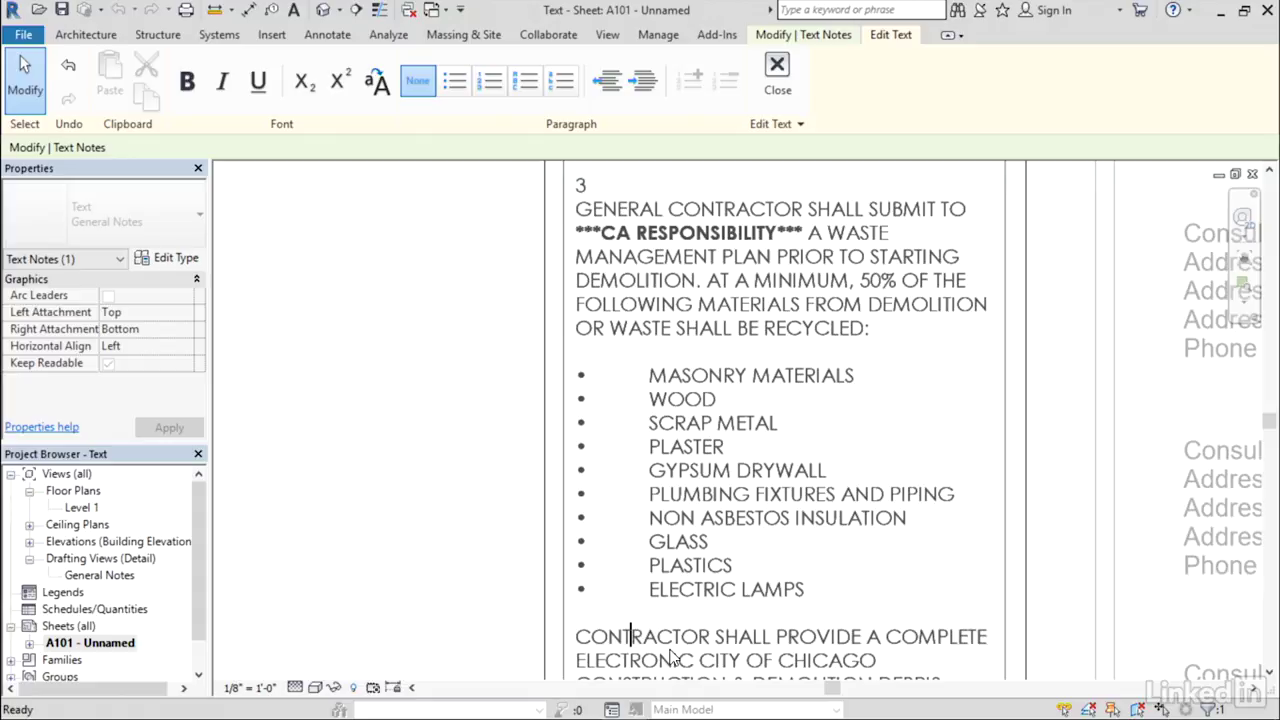
- Insert a one-half fraction symbol after RECYCLED. in note 3
key(Down)
key(Down)
key(Down)
key(Down)
key(Down)
key(Down)
key(End)
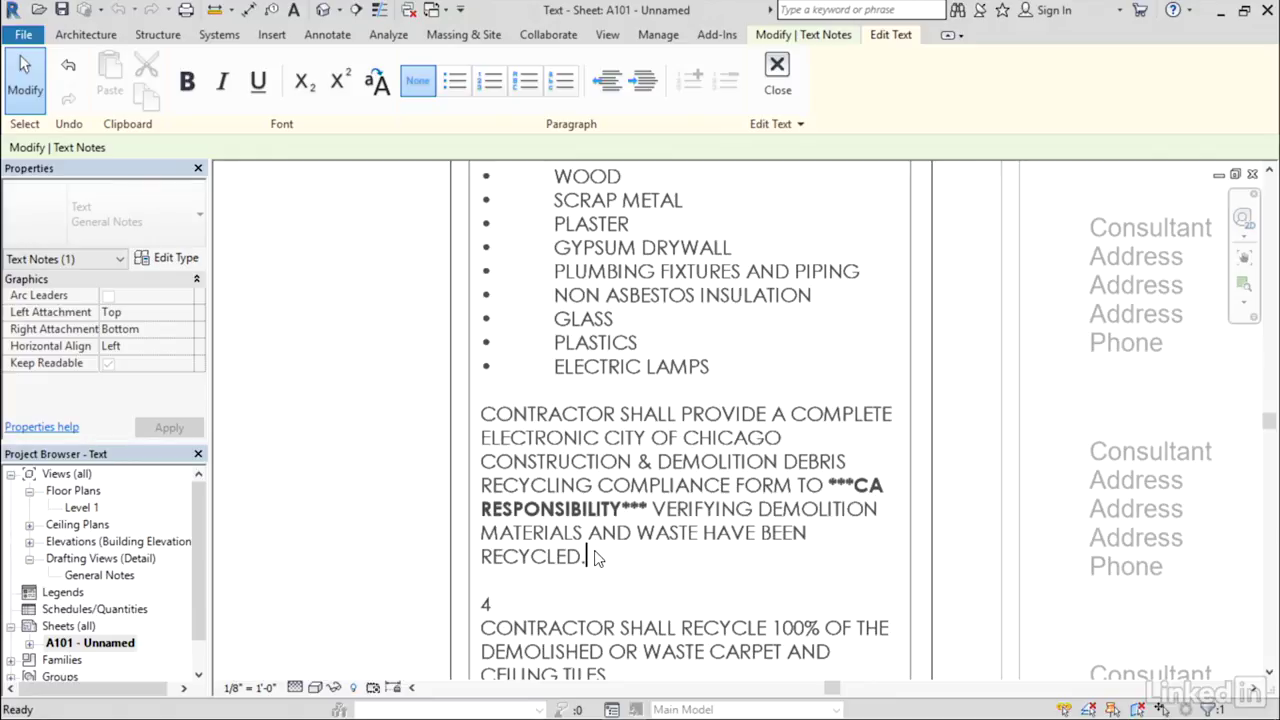
right_click(596, 557)
mouse_move(734, 329)
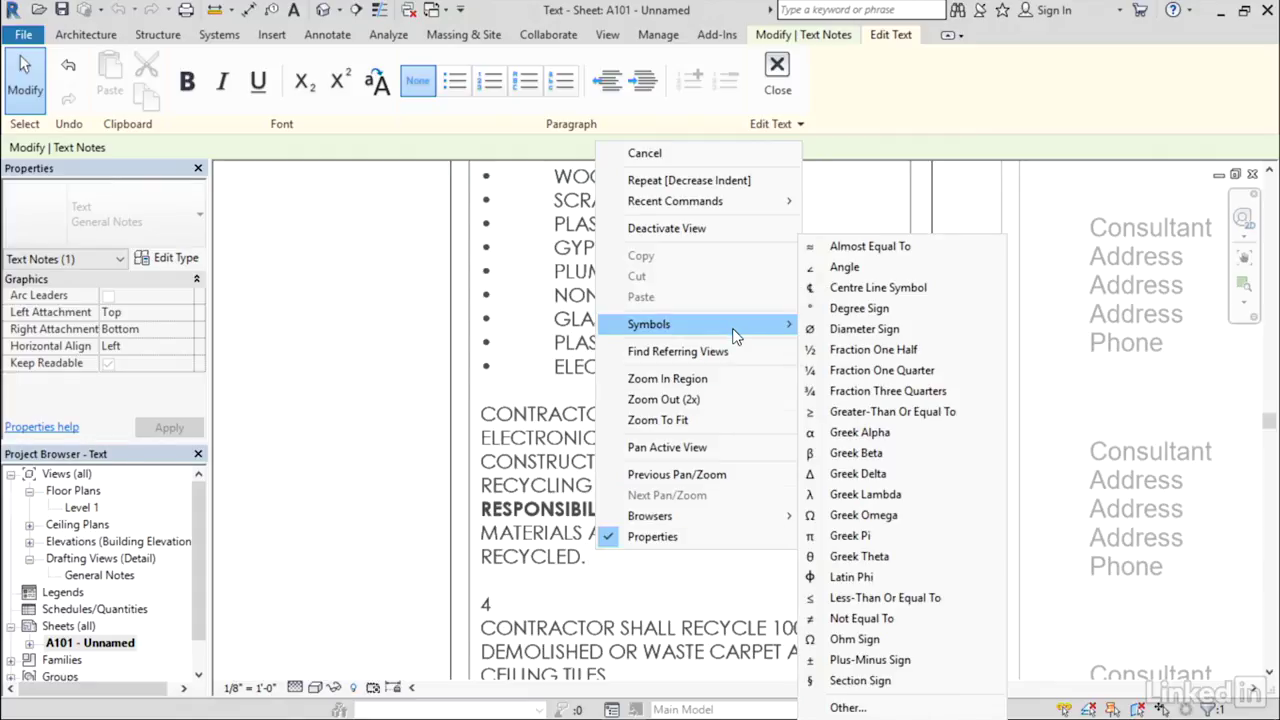
click(850, 350)
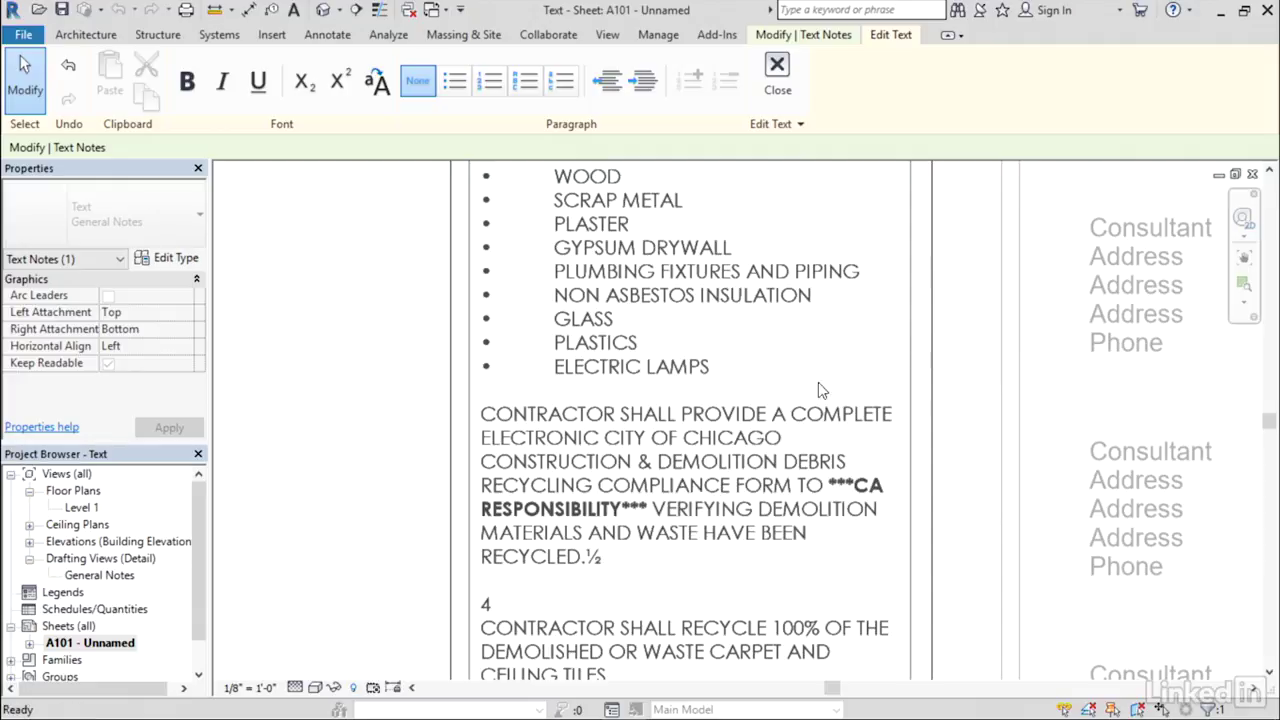
- Add a diameter sign and a Greek beta after RECYCLED.½ from the Symbols menu
right_click(617, 553)
mouse_move(769, 330)
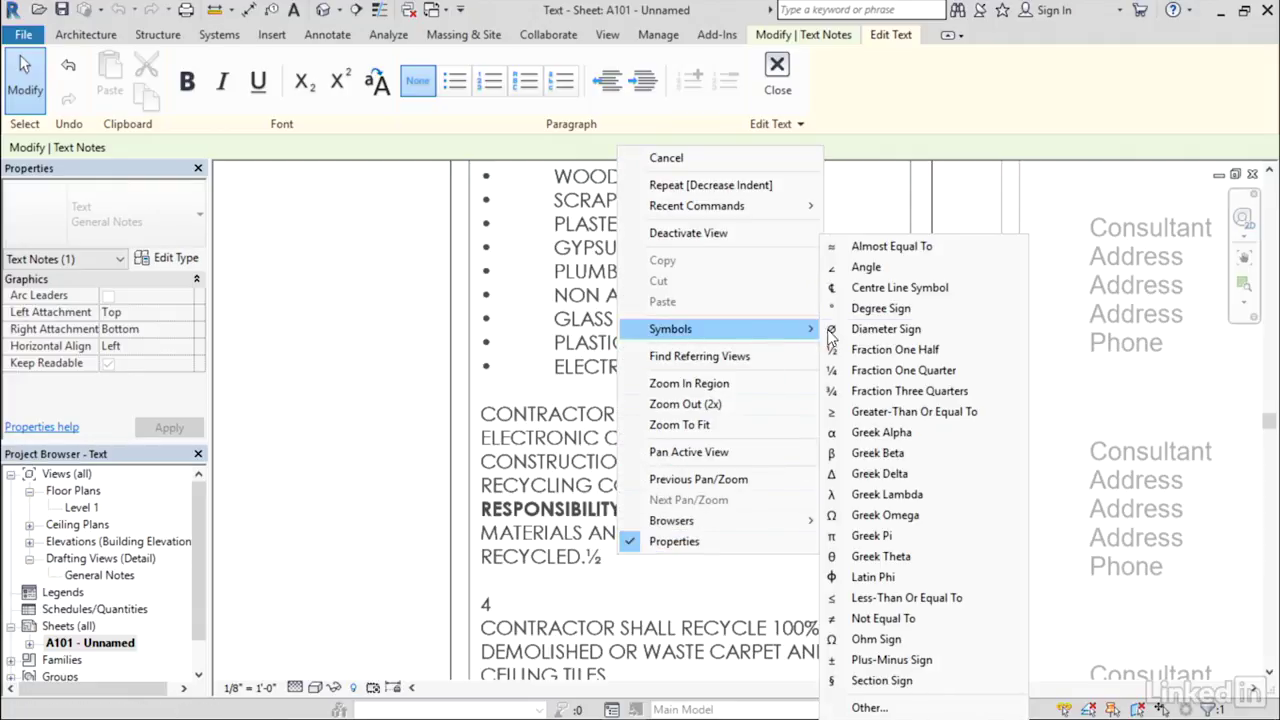
click(870, 330)
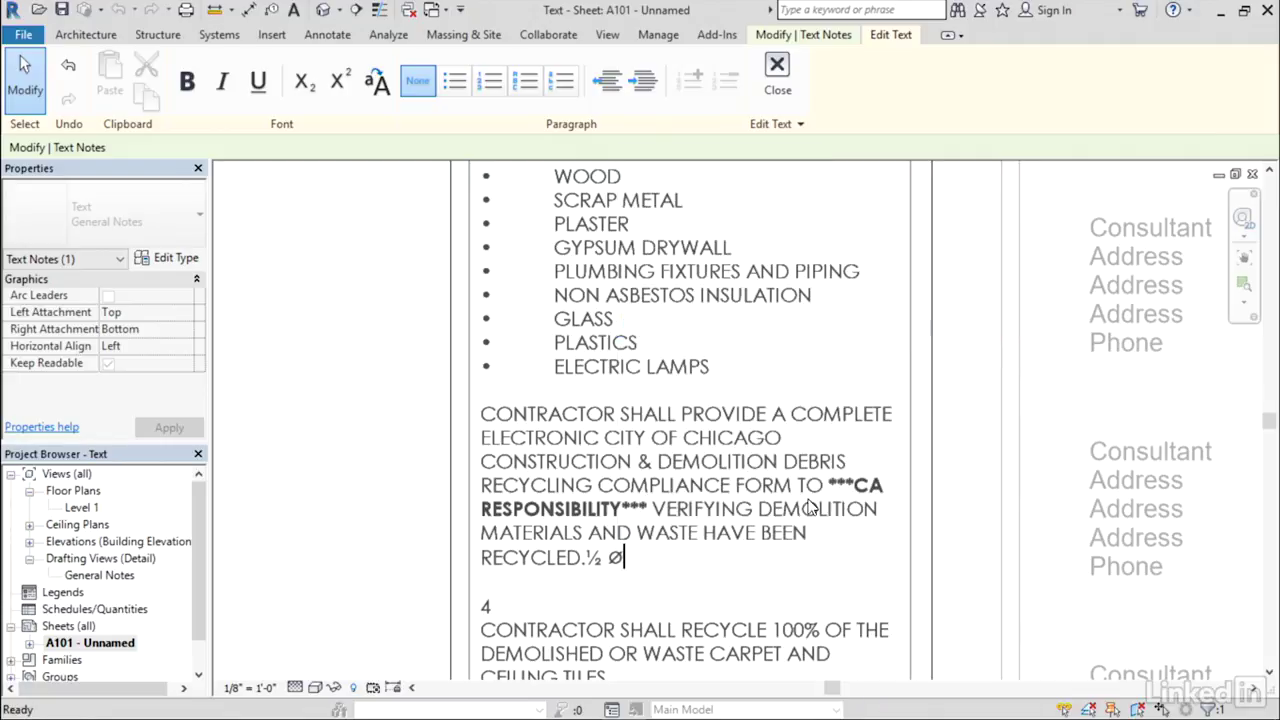
right_click(652, 530)
mouse_move(843, 322)
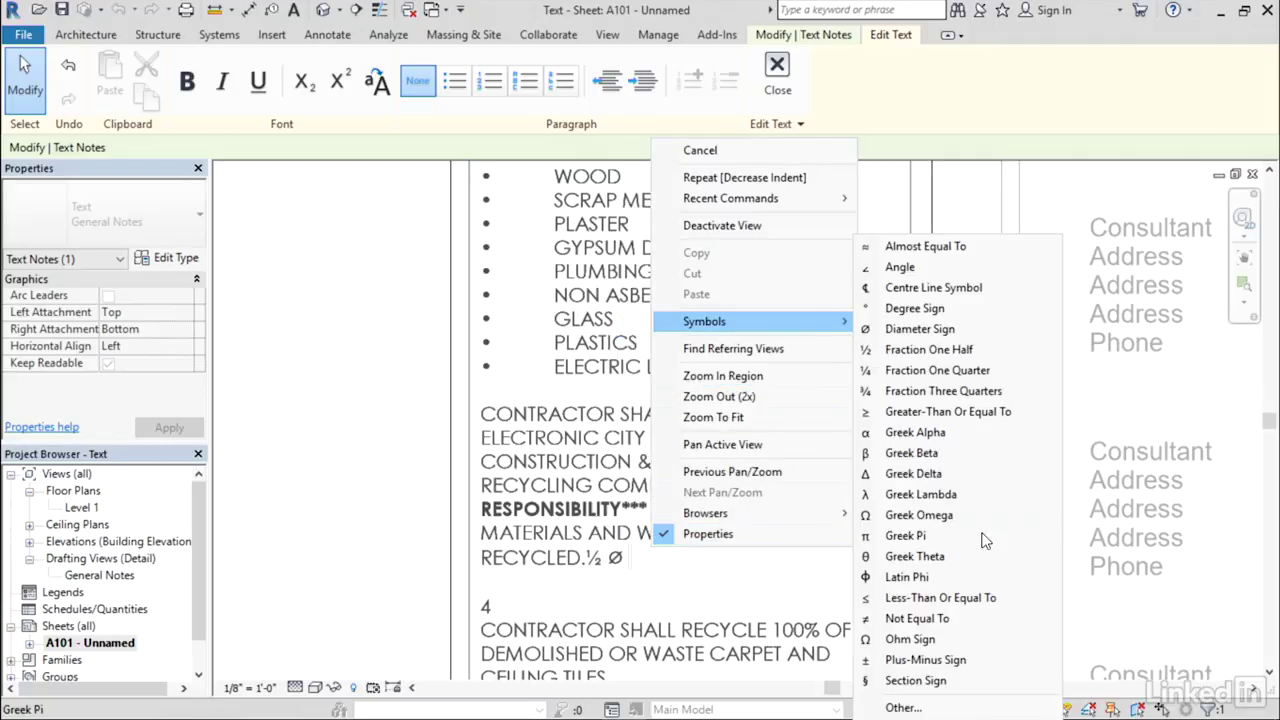
click(912, 453)
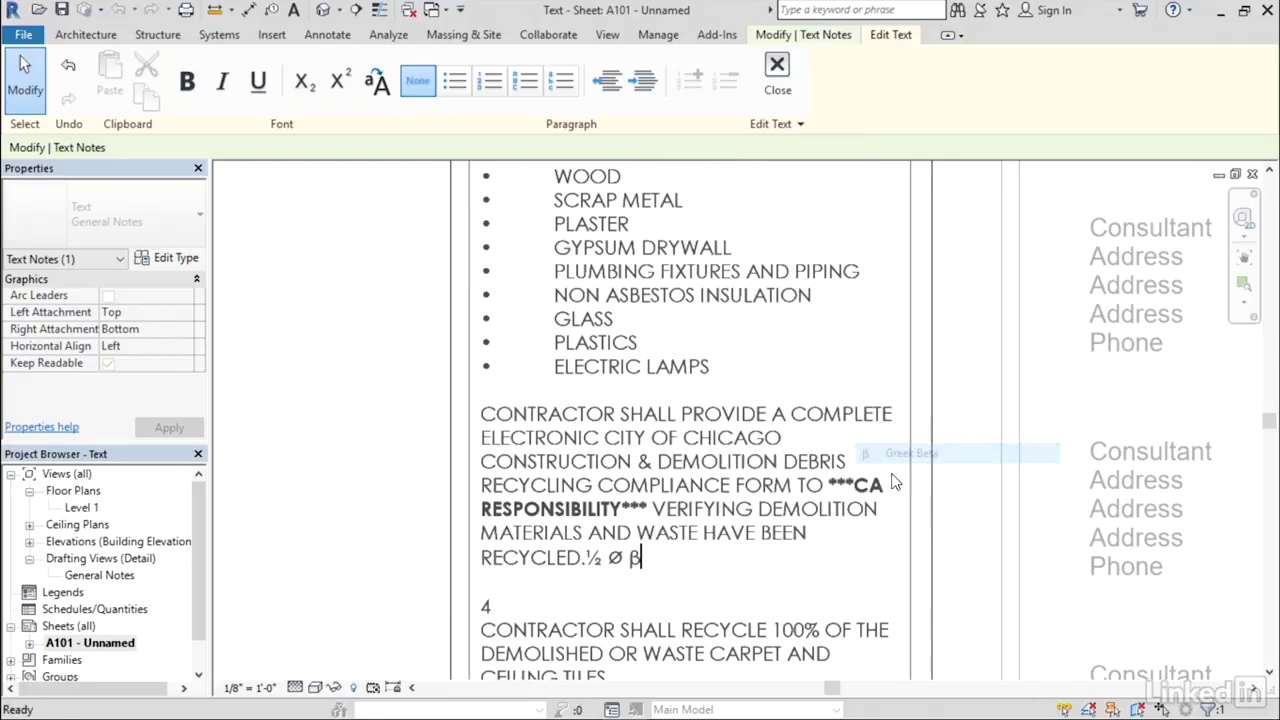
right_click(693, 557)
mouse_move(766, 334)
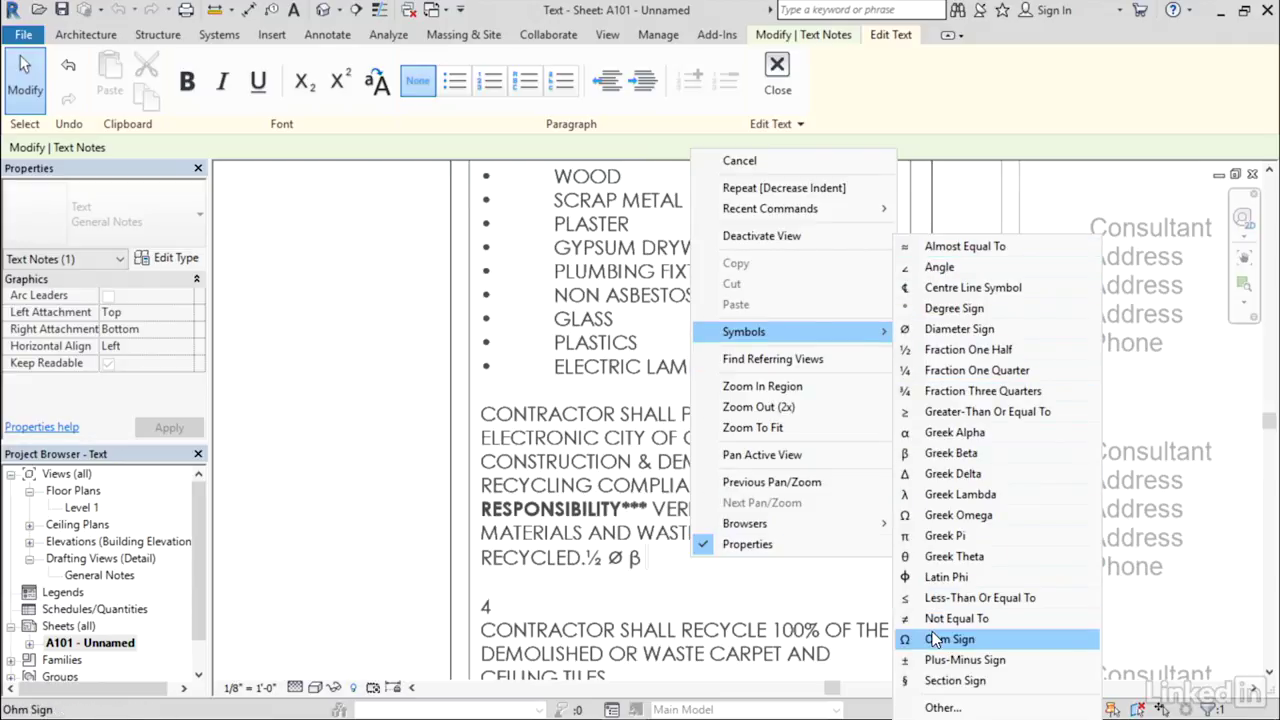
click(955, 708)
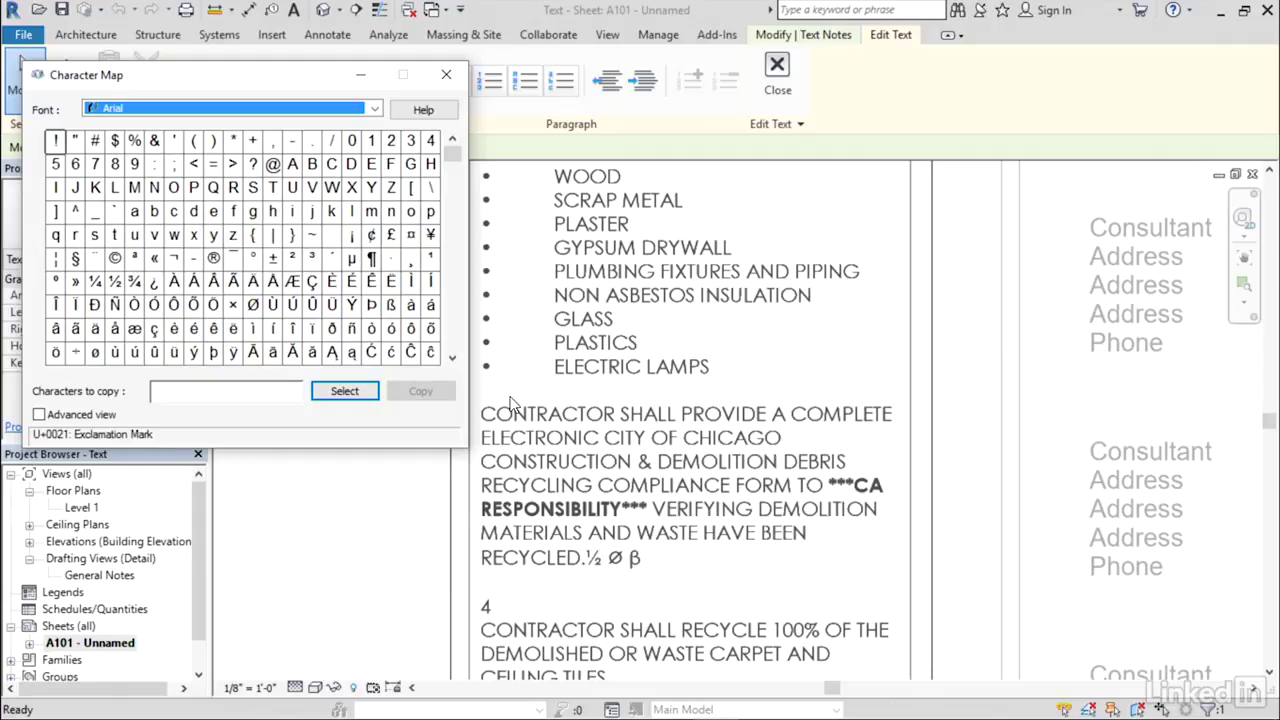
click(446, 74)
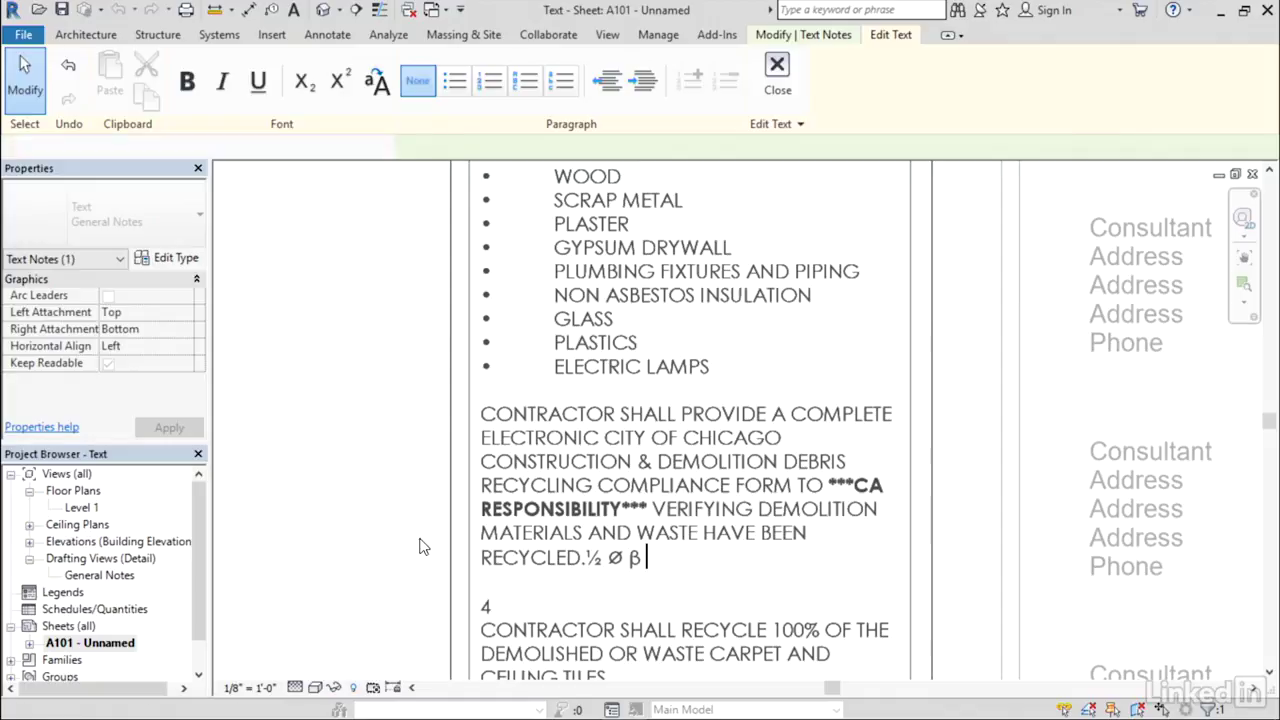
- Finish the note edit, select the sheet's title block and open E1 30 x 42 Horizontal for editing
click(420, 547)
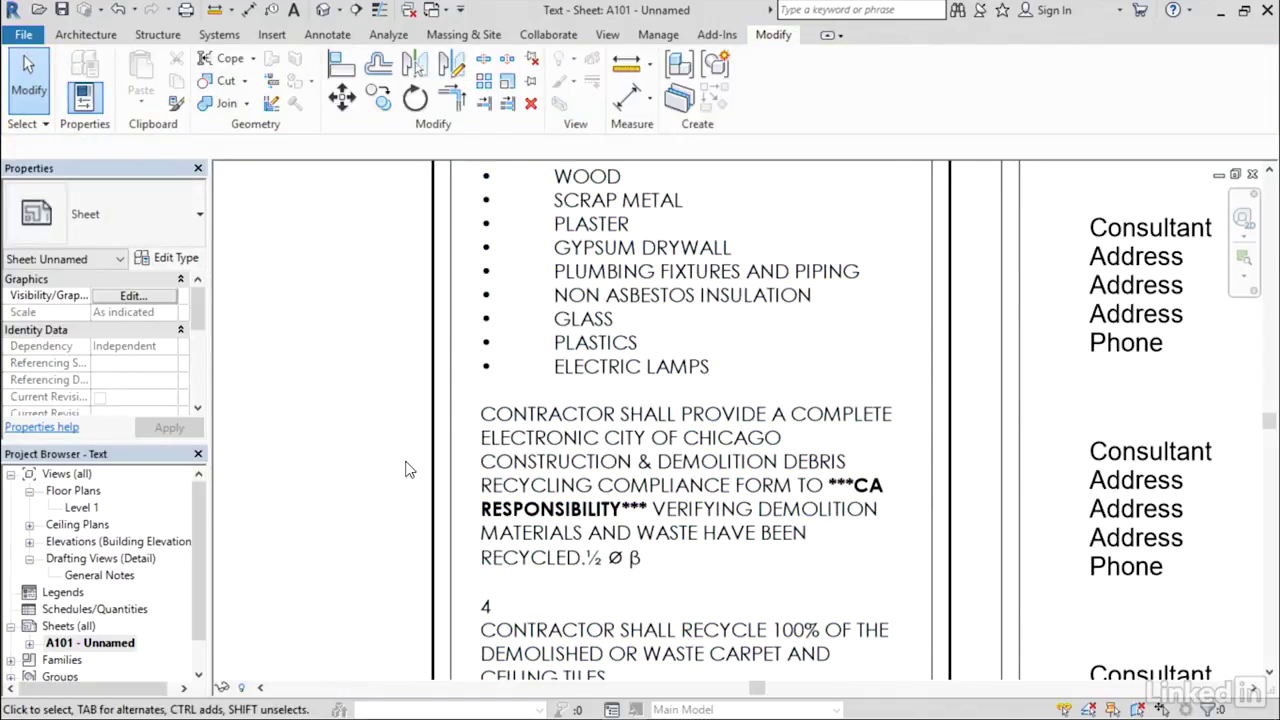
middle_drag(1074, 434, 952, 461)
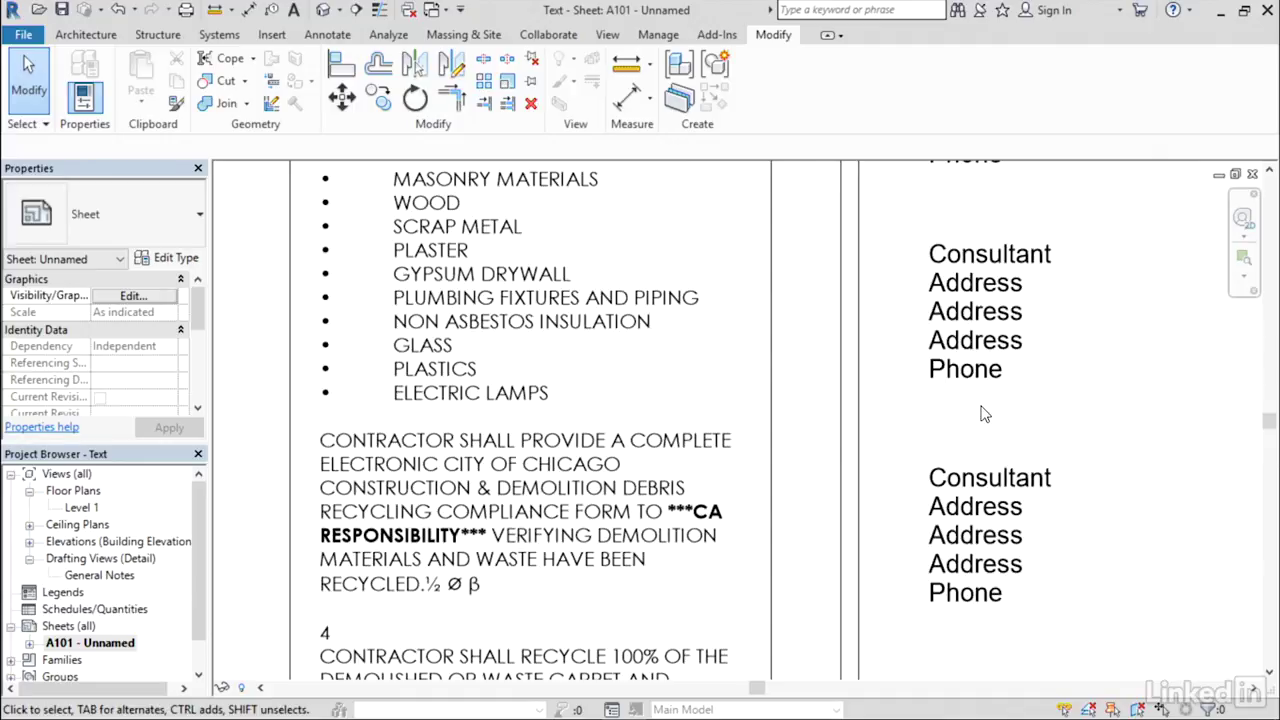
click(980, 408)
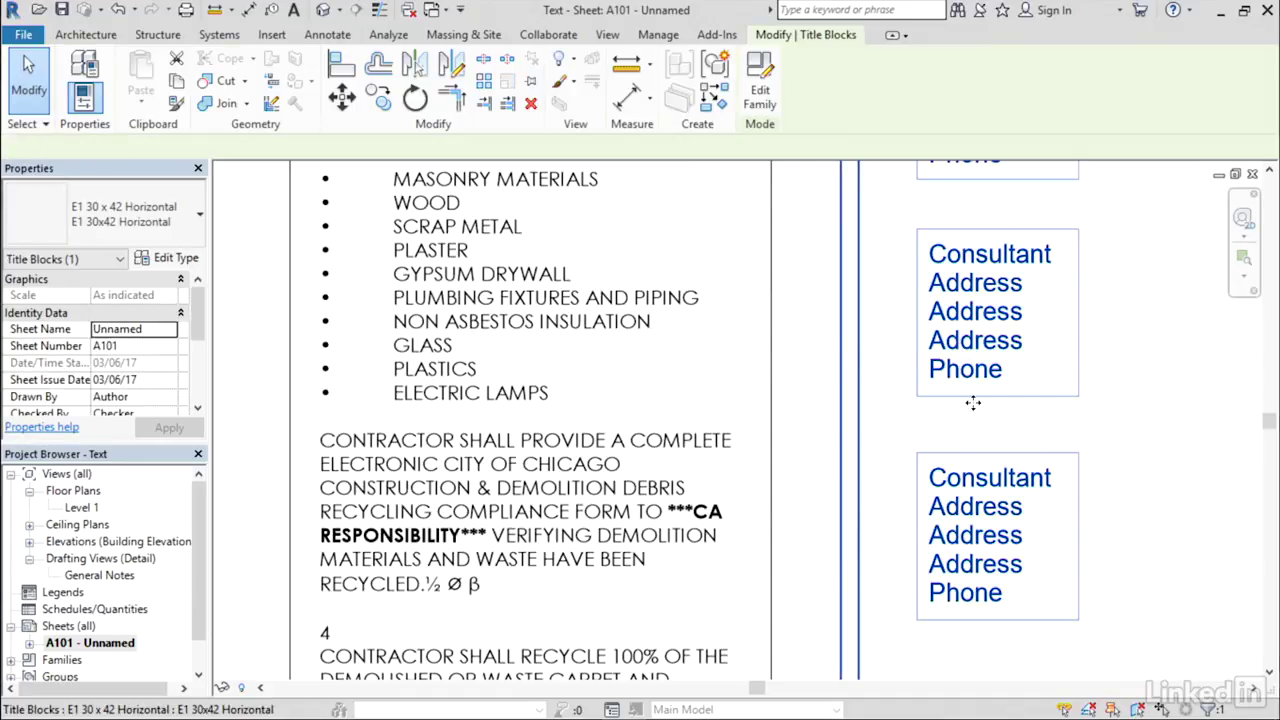
click(760, 95)
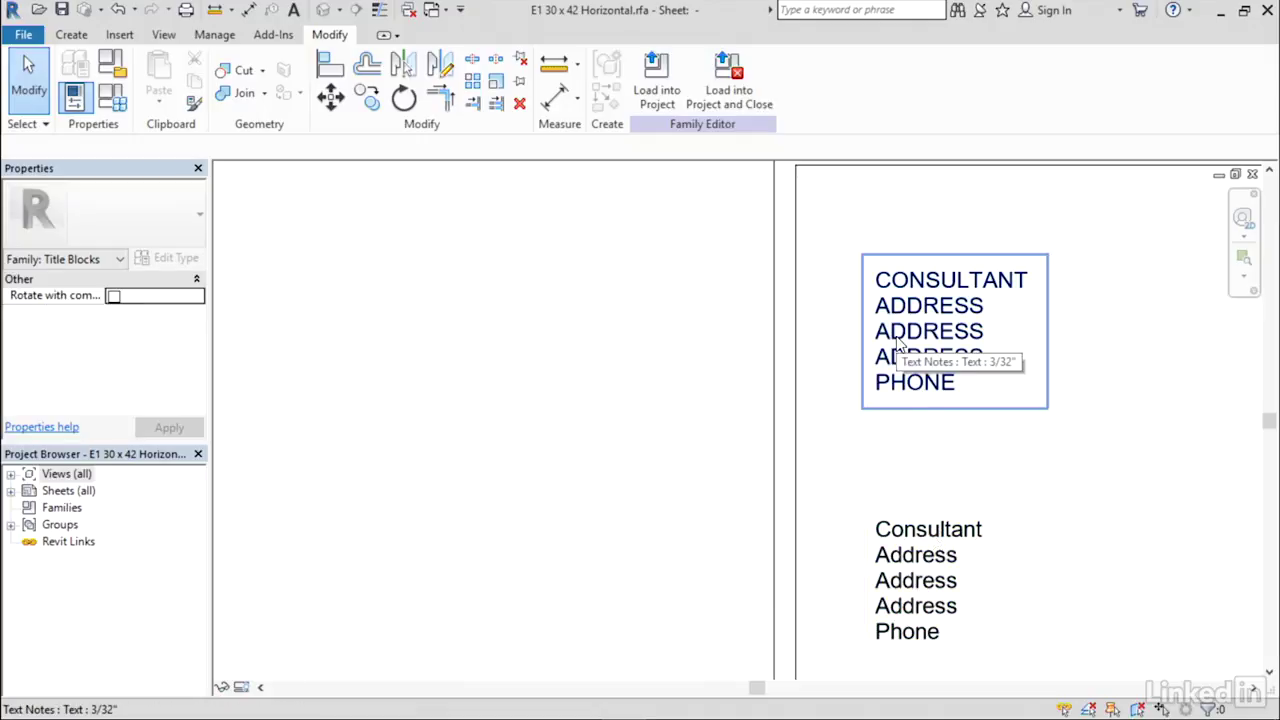
- Set all five lines of the lower consultant text note to All Caps
click(946, 556)
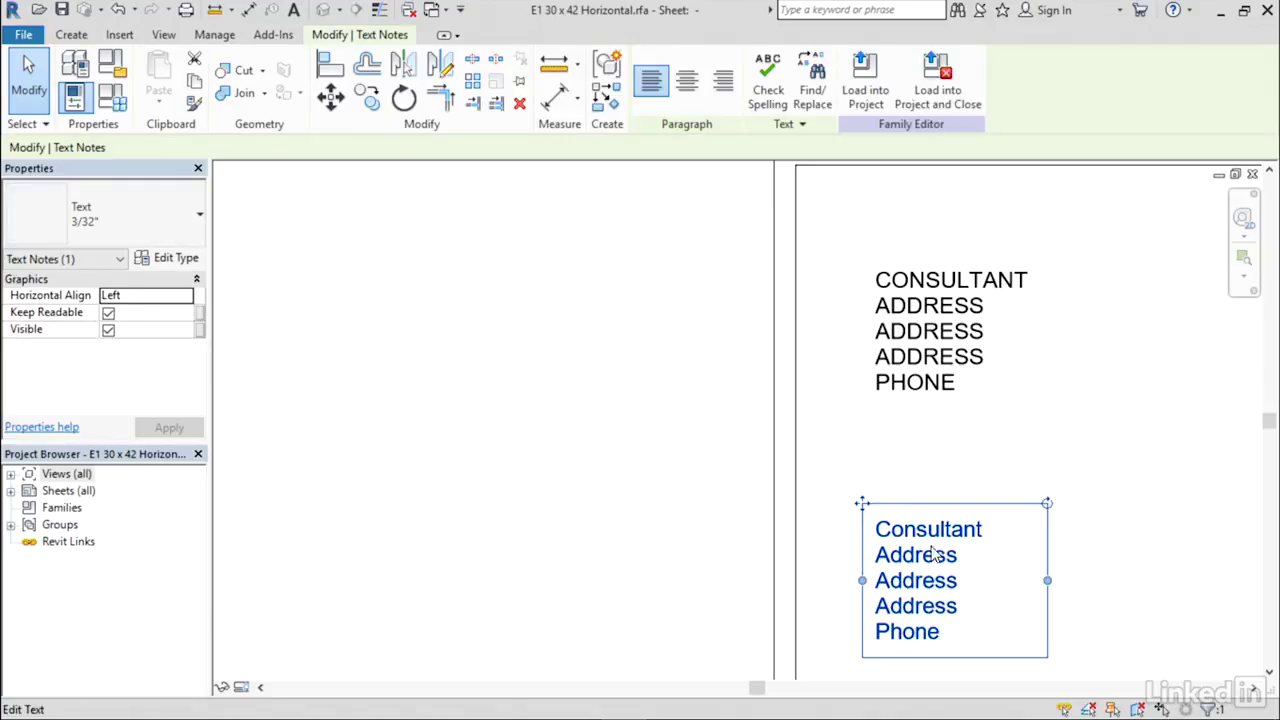
double_click(933, 556)
click(877, 530)
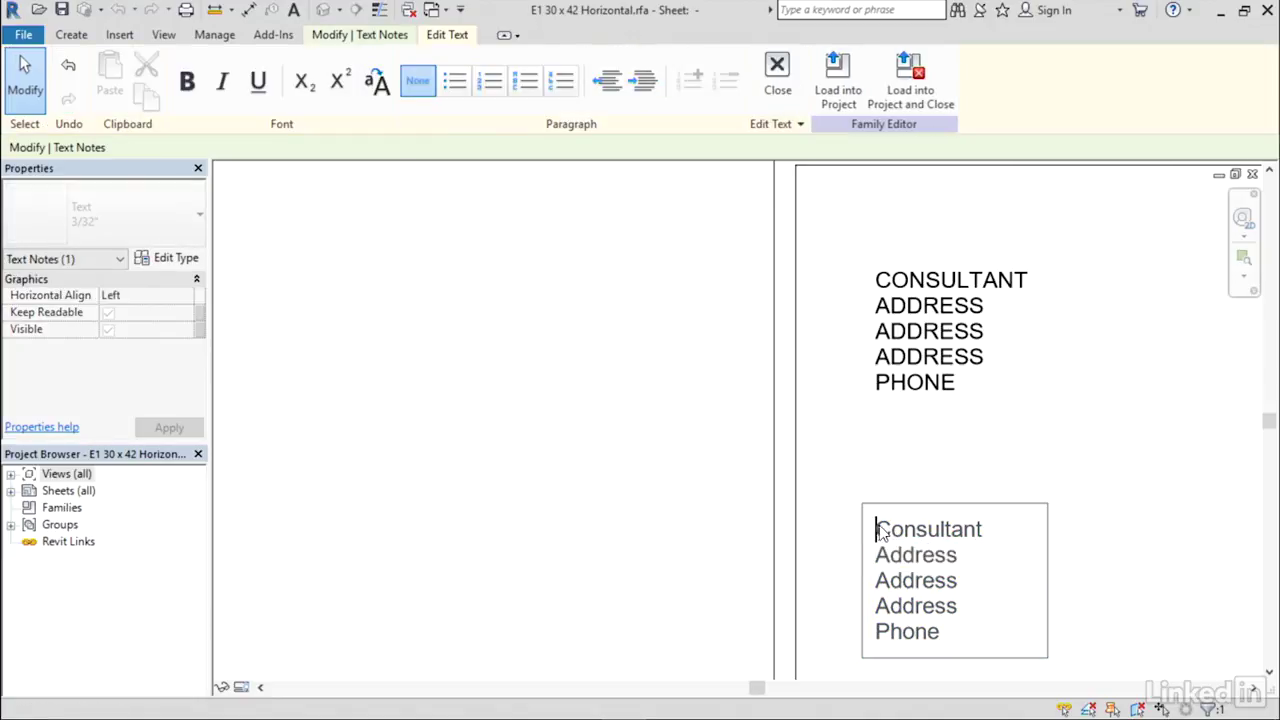
drag(878, 533, 954, 634)
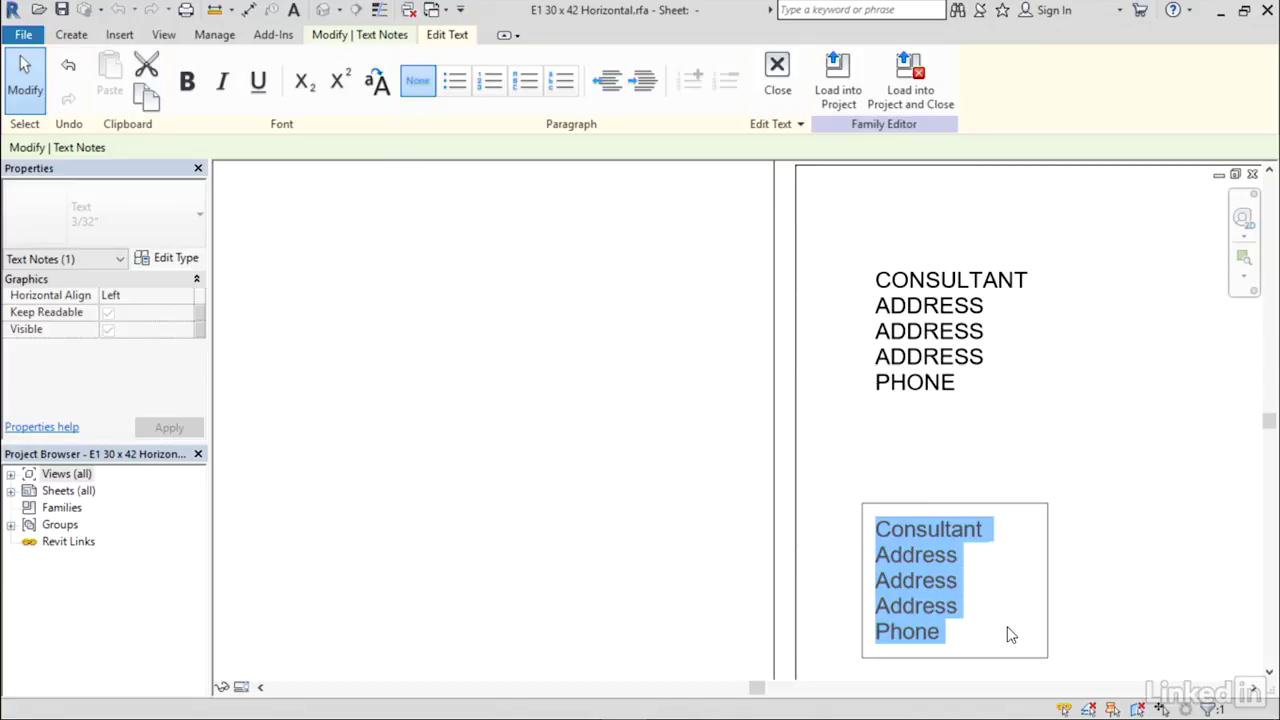
click(380, 90)
click(914, 458)
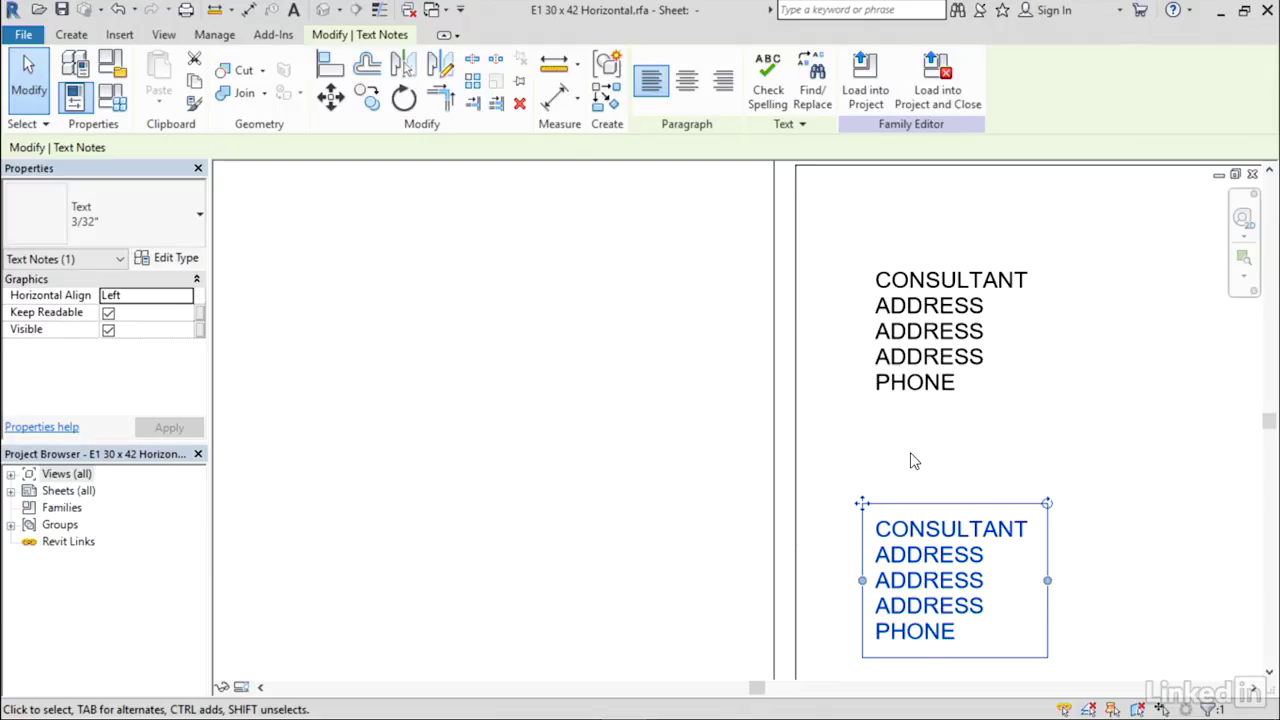
click(903, 464)
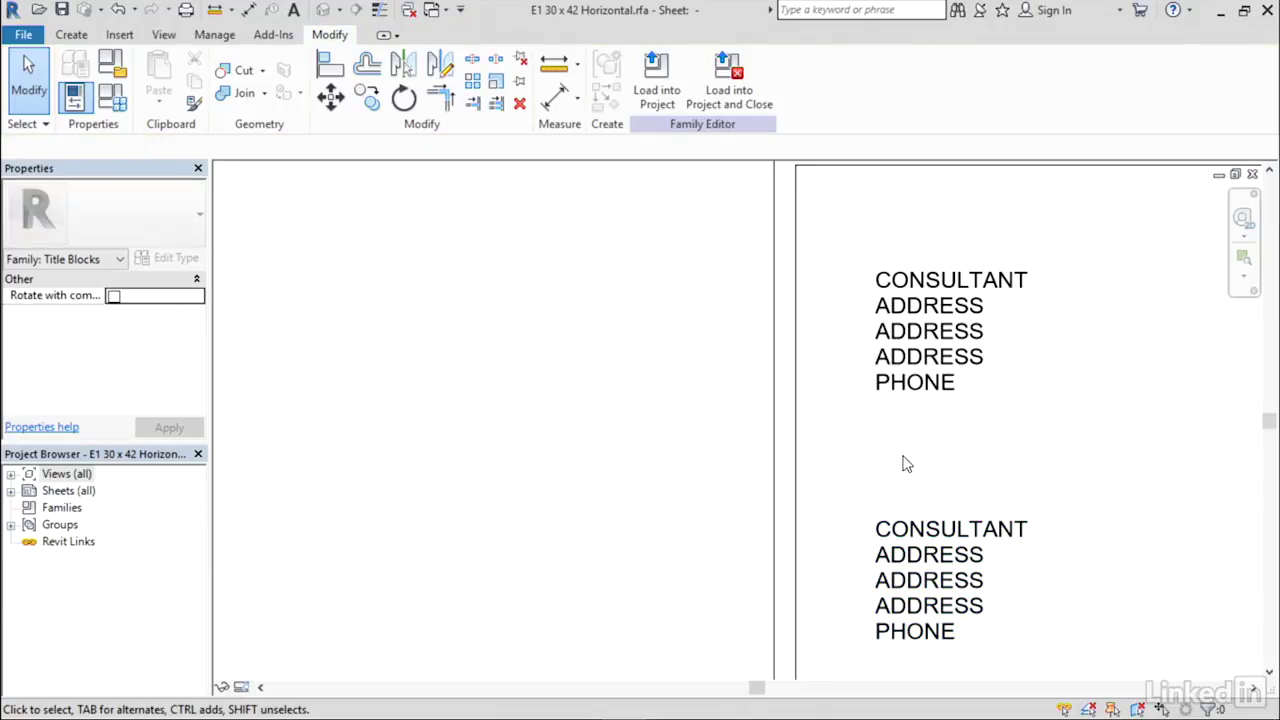
- Load the edited title block into the project, overwriting the existing version, and check sheet A101
click(660, 104)
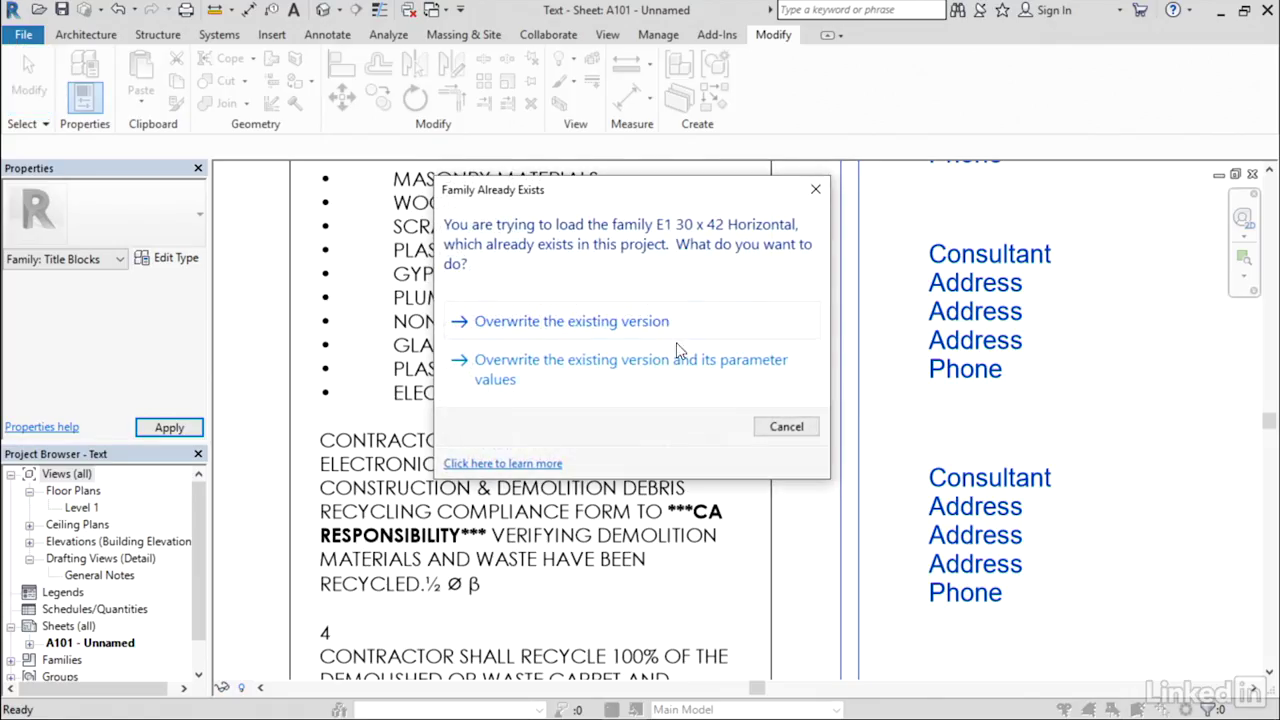
click(590, 330)
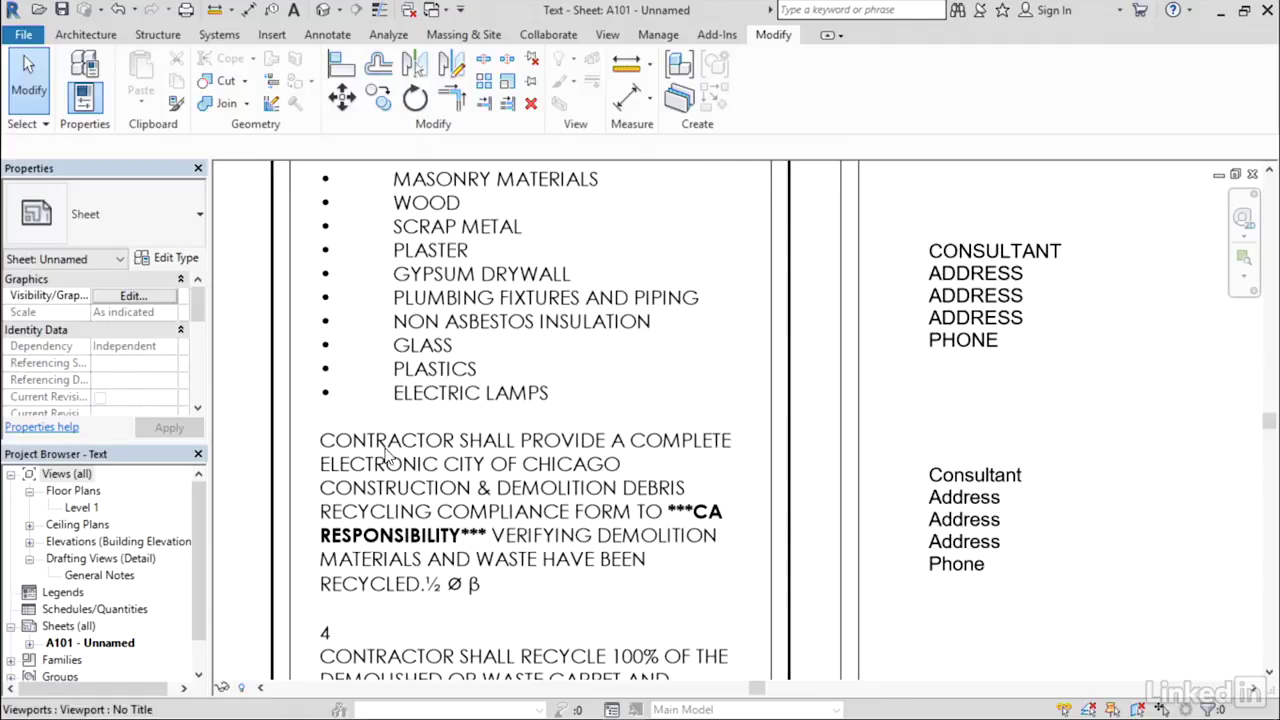
scroll(515, 468, up, 1)
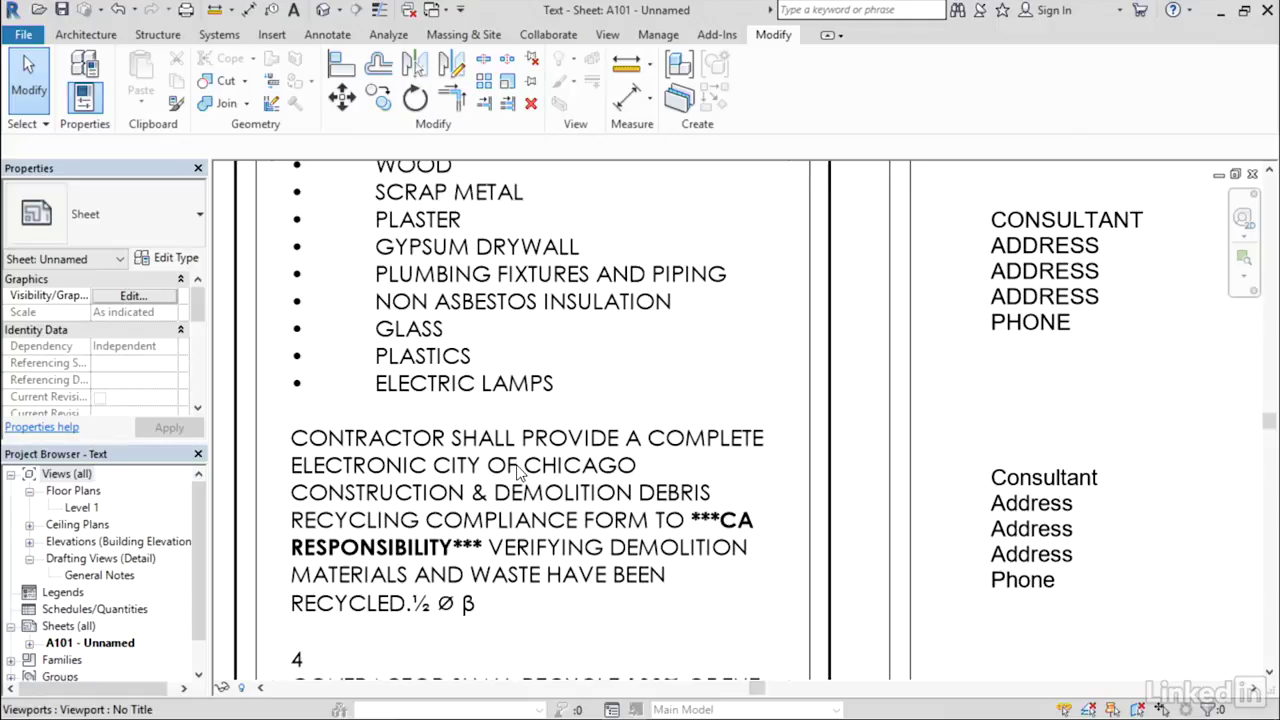
scroll(451, 546, down, 3)
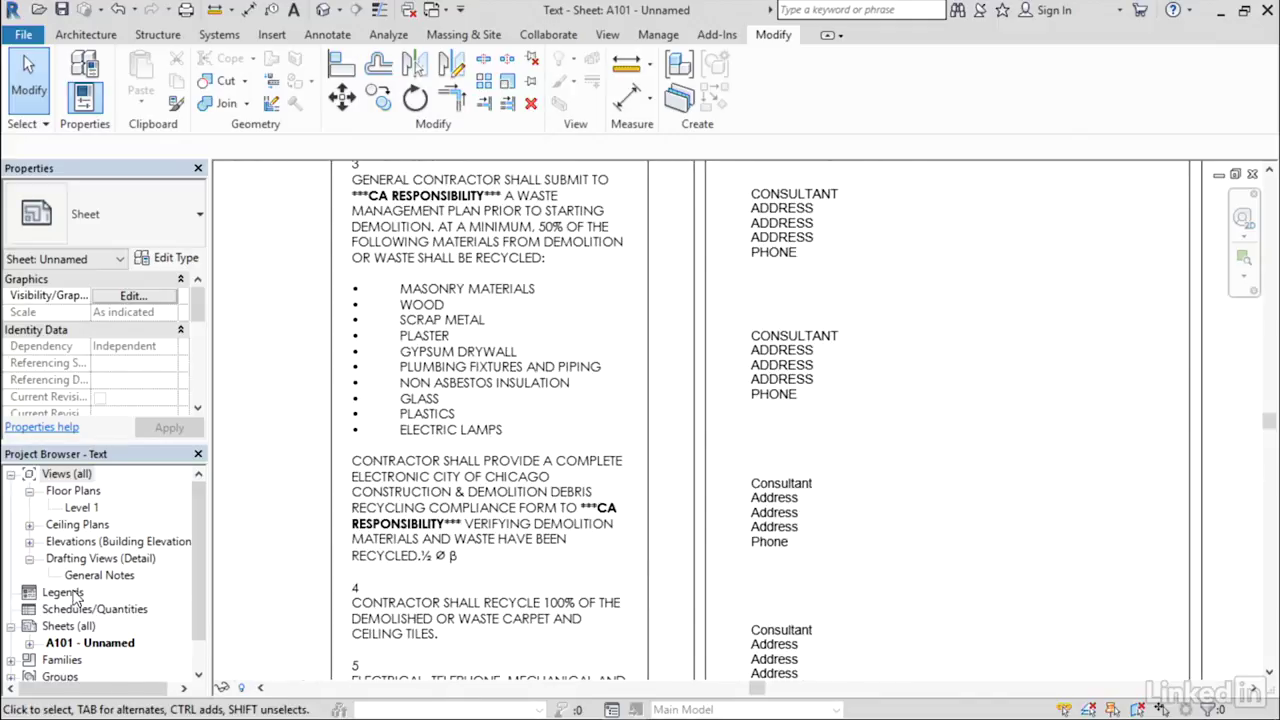
- Open the Level 1 floor plan and move door tag 101 to a new position
double_click(81, 510)
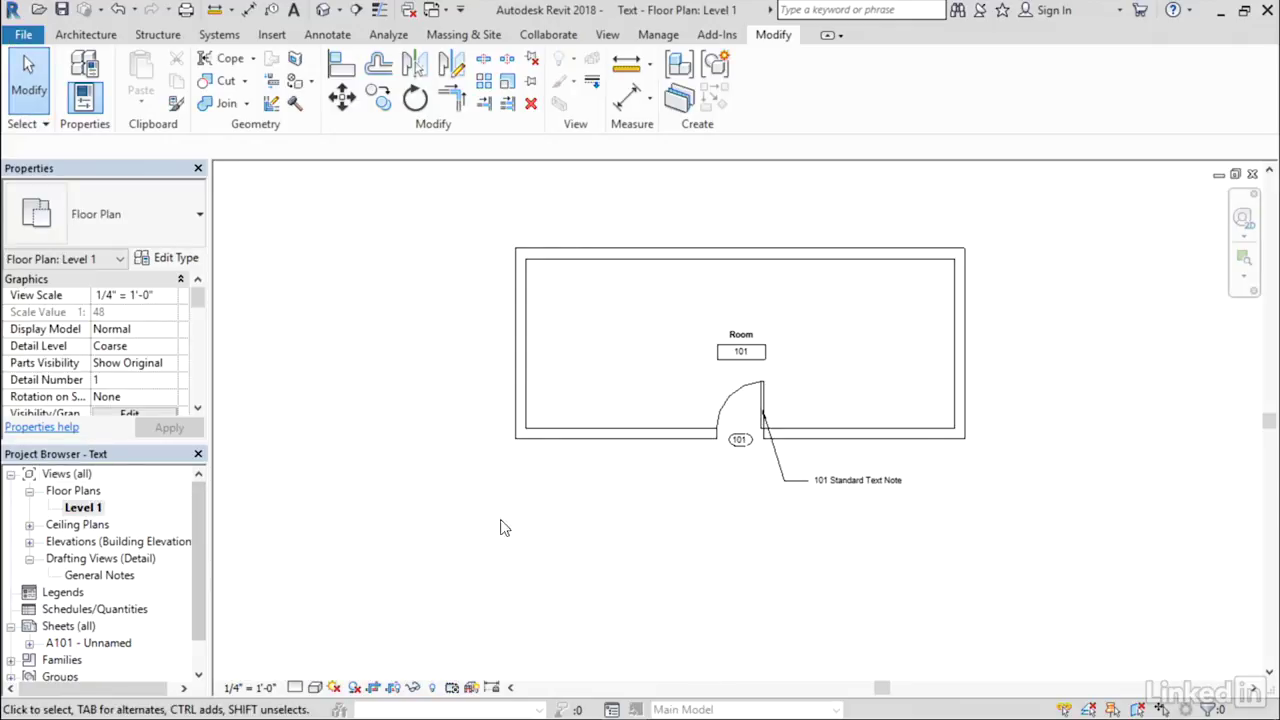
scroll(779, 470, up, 5)
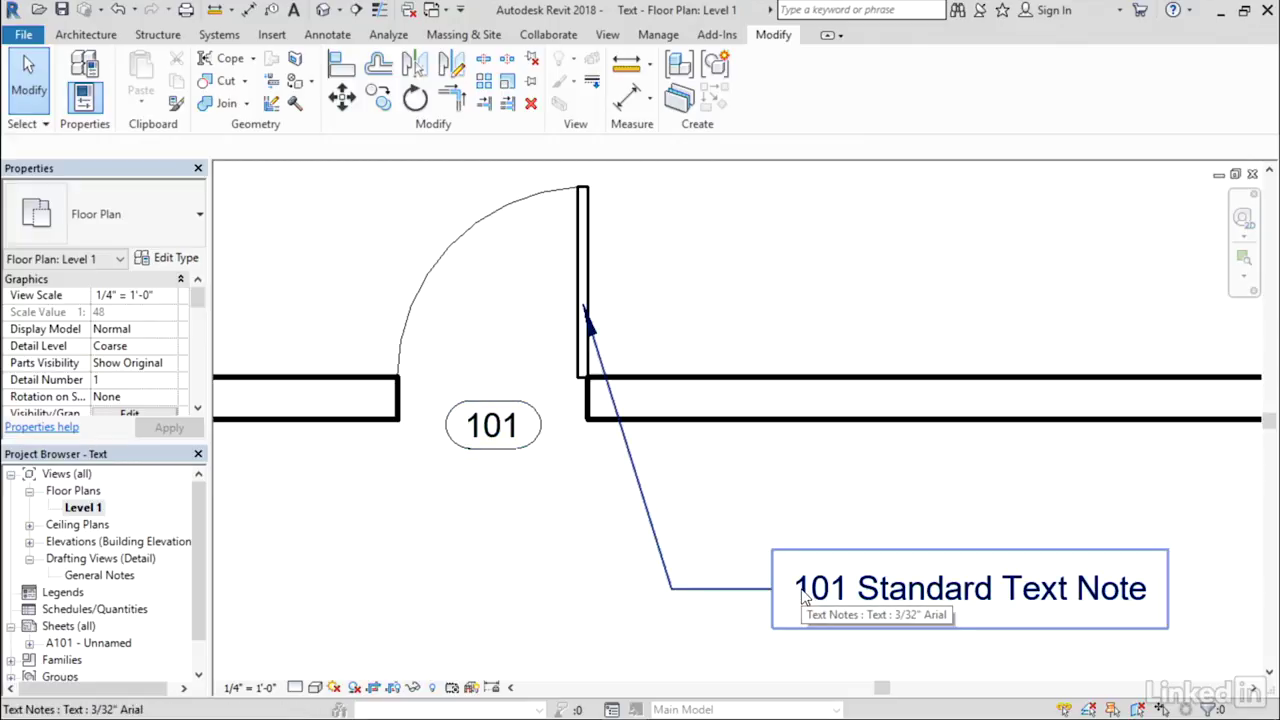
click(533, 443)
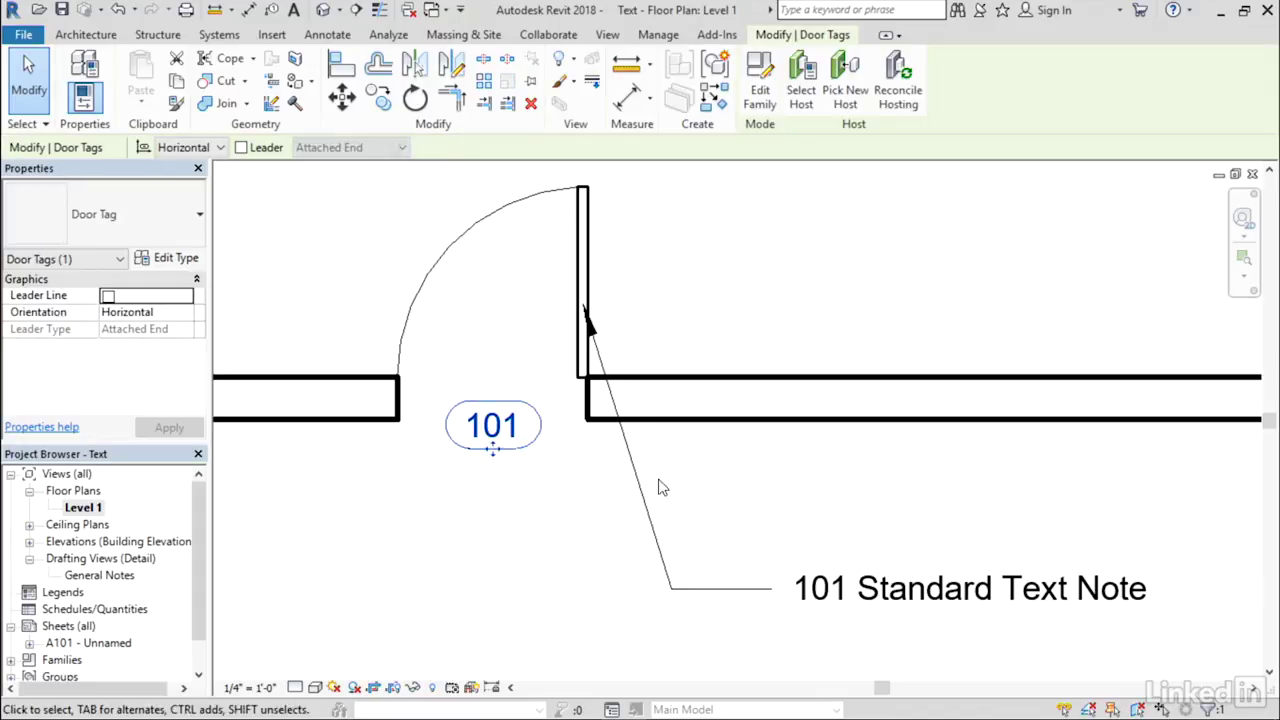
middle_drag(660, 487, 686, 374)
scroll(686, 371, up, 2)
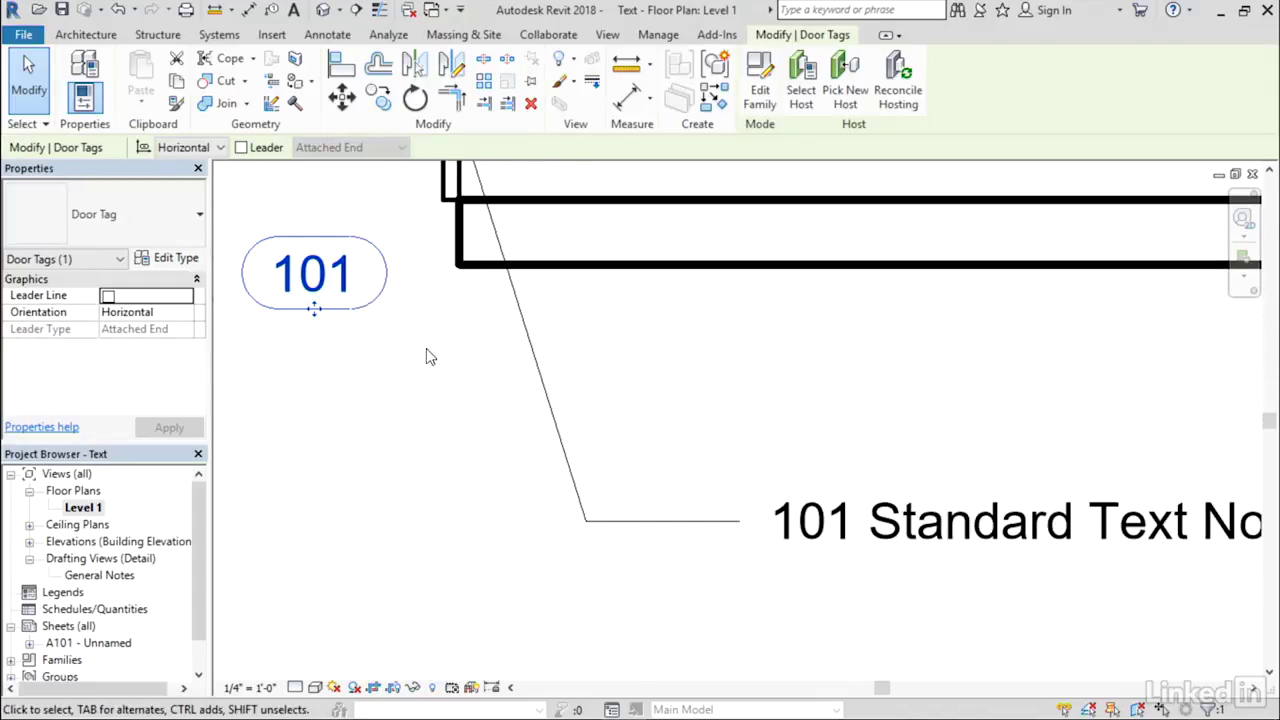
mouse_move(316, 310)
mouse_down()
mouse_move(675, 527)
mouse_move(769, 564)
mouse_move(819, 563)
mouse_move(457, 403)
mouse_move(313, 312)
mouse_up()
click(357, 406)
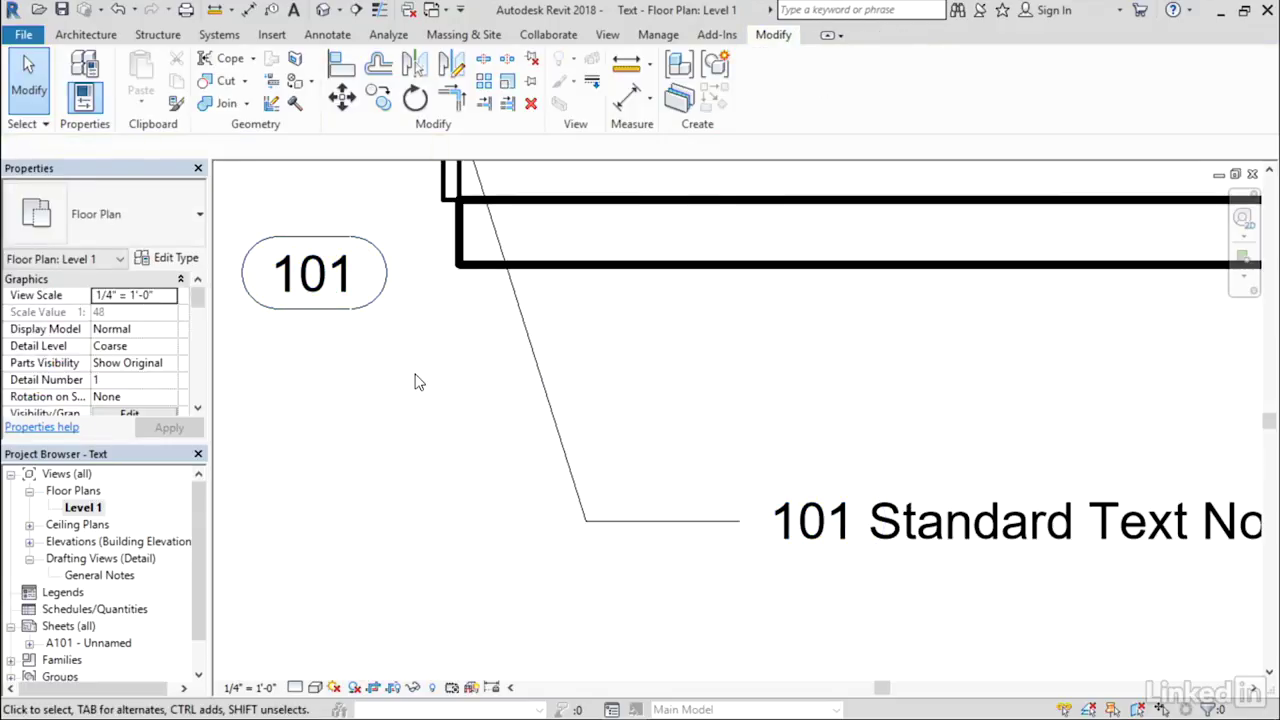